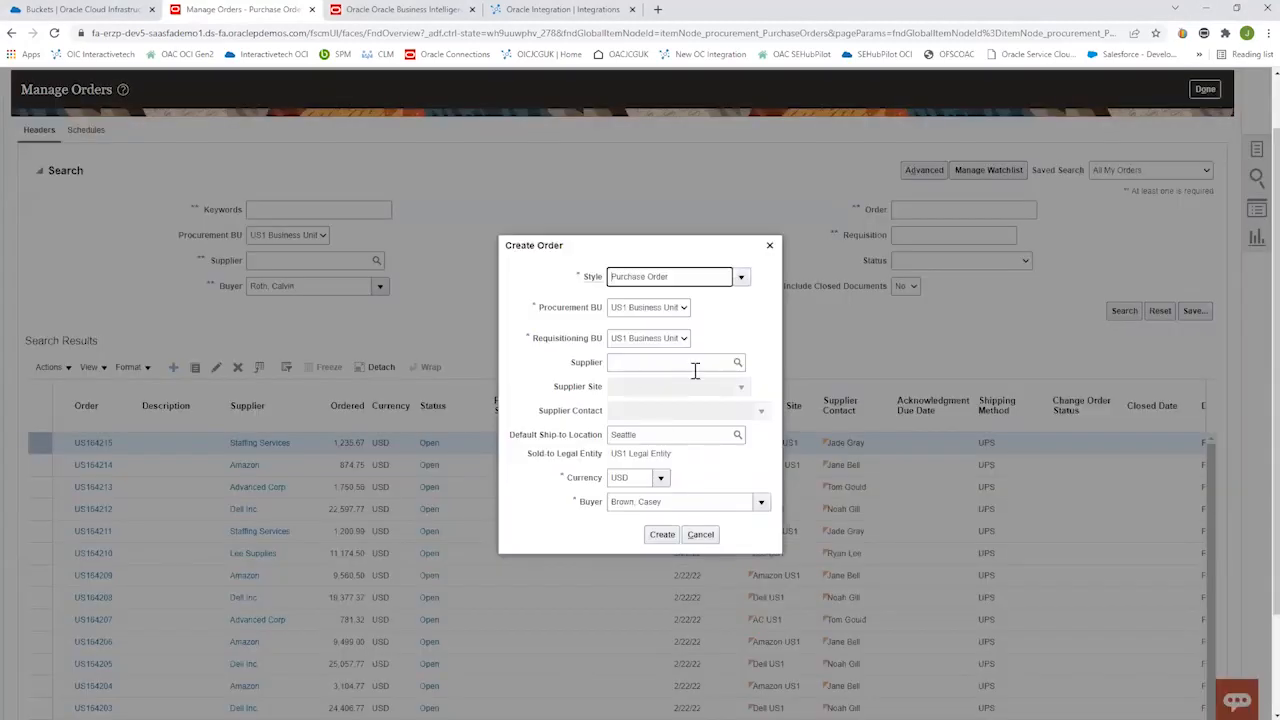
Create a purchase order for supplier Dell Inc., entering the required buyer's name in place of the default one.
{"action": "left_click", "coordinate": [695, 362]}
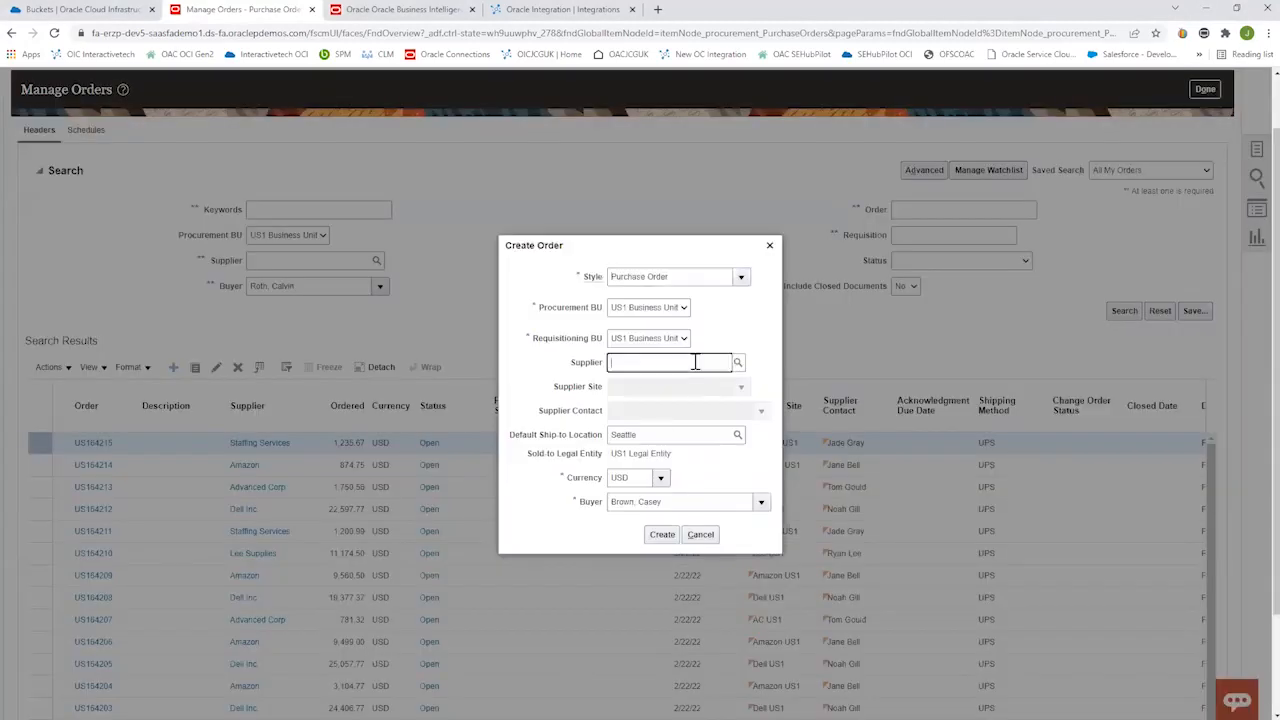
{"action": "type", "text": "dell"}
{"action": "left_click", "coordinate": [642, 389]}
{"action": "left_click", "coordinate": [672, 503]}
{"action": "type", "text": "roth"}
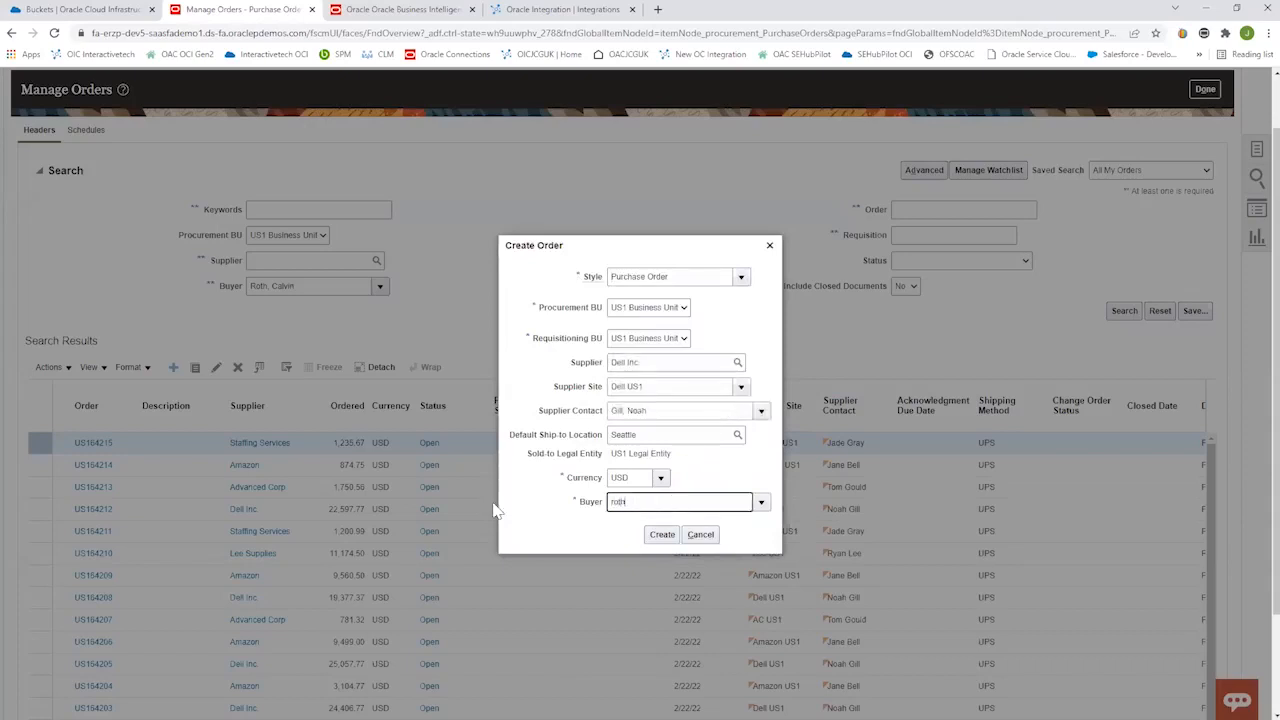
{"action": "left_click", "coordinate": [680, 522]}
{"action": "left_click", "coordinate": [664, 536]}
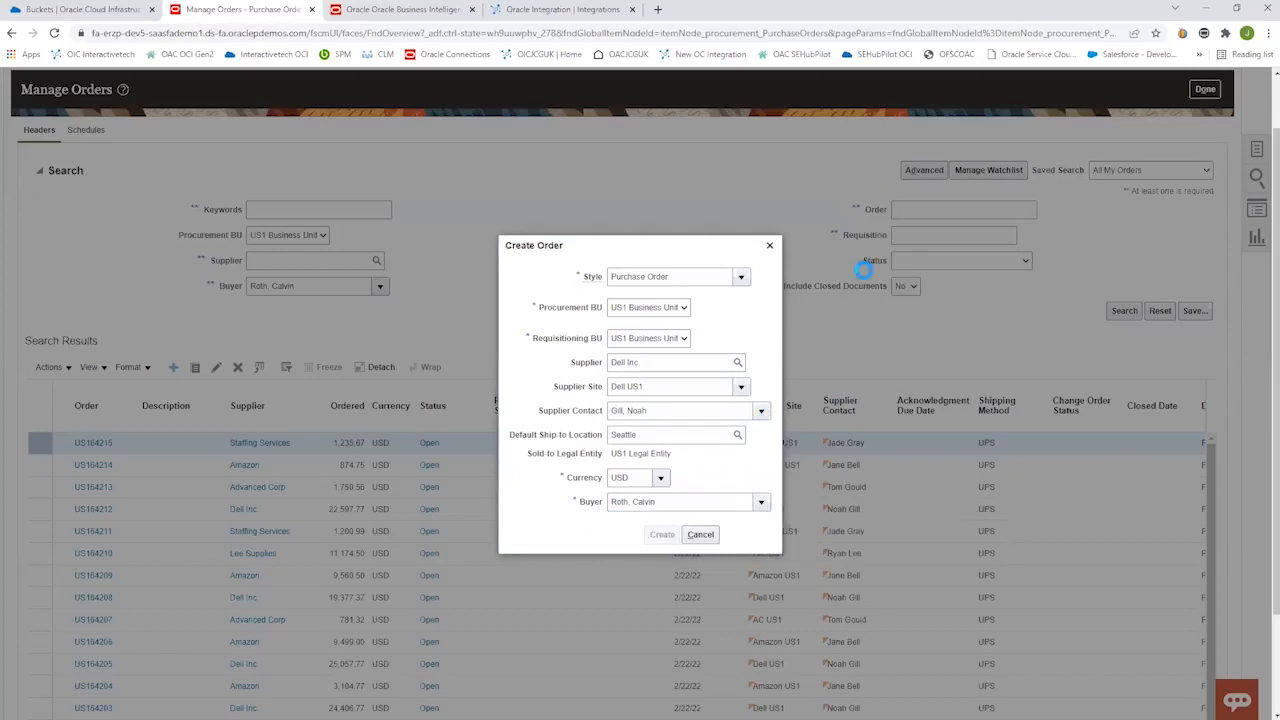
Enter Printers as the first order line's description and choose the Printers category.
{"action": "scroll", "coordinate": [1140, 514], "scroll_direction": "down", "scroll_amount": 2}
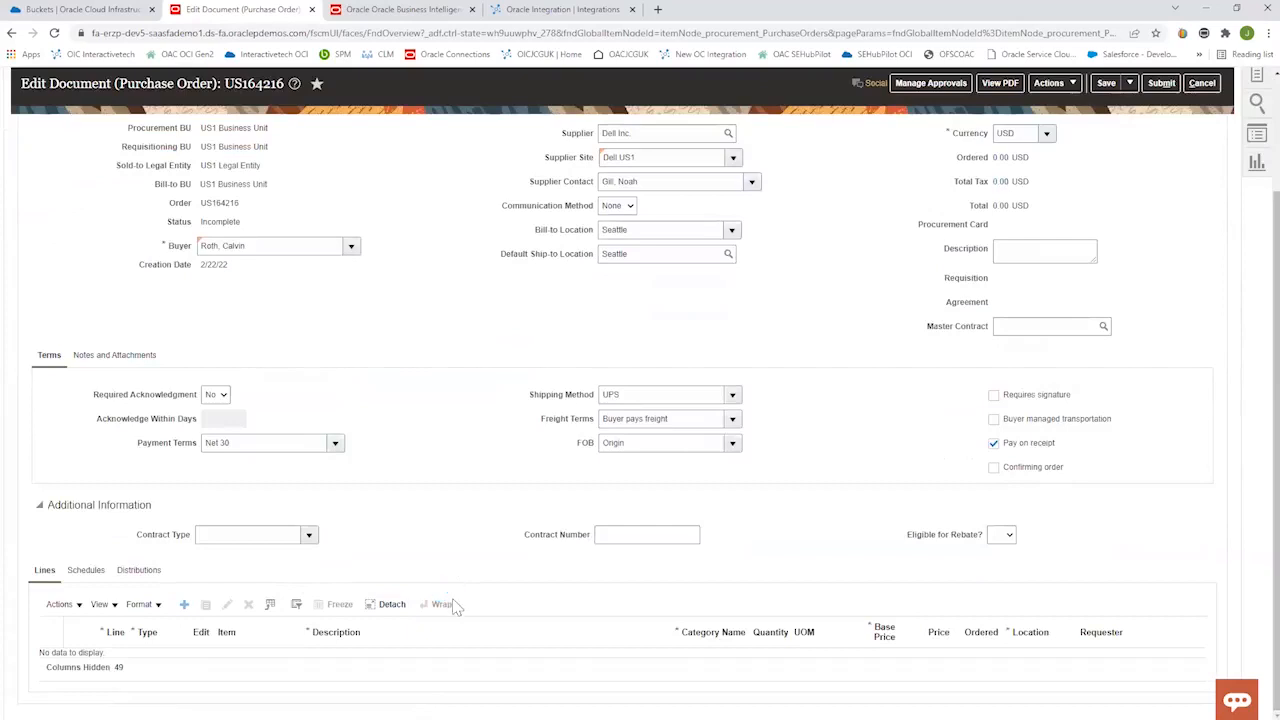
{"action": "left_click", "coordinate": [494, 664]}
{"action": "type", "text": "Printers"}
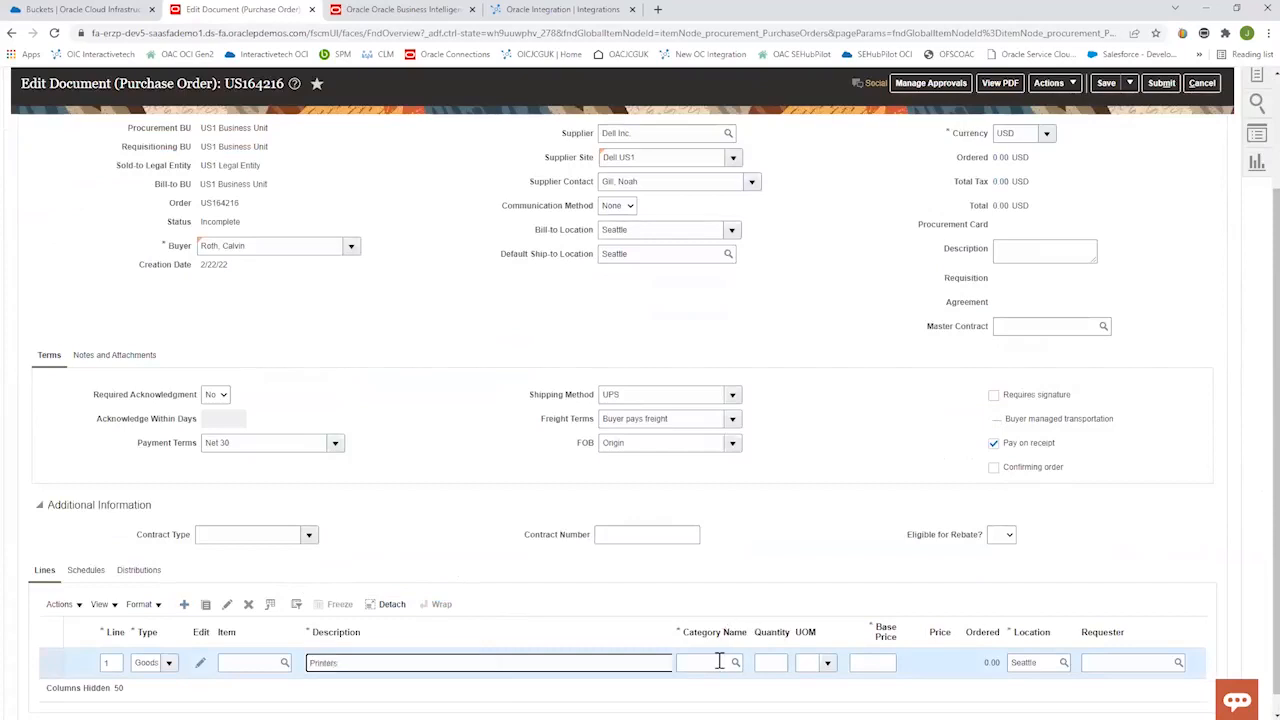
{"action": "left_click", "coordinate": [719, 662]}
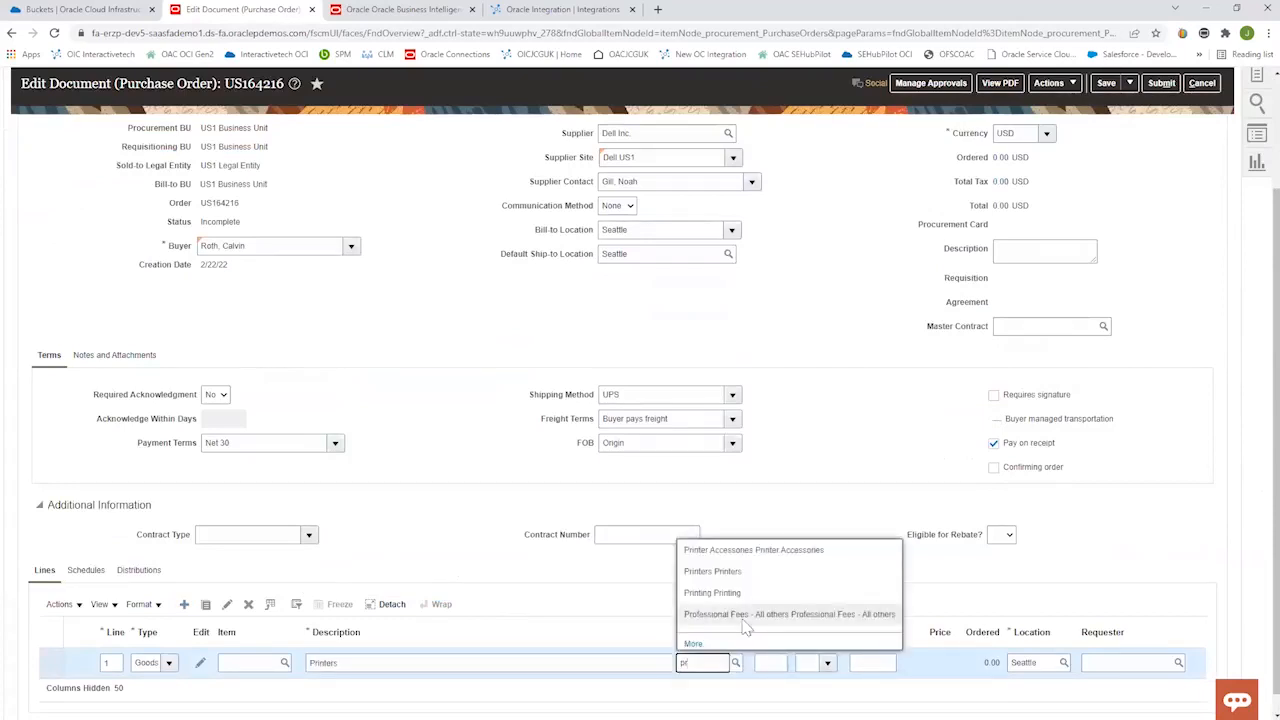
{"action": "left_click", "coordinate": [745, 580]}
Set the Printers line to quantity 123, unit of measure Ea and base price 45.99.
{"action": "left_click", "coordinate": [770, 662]}
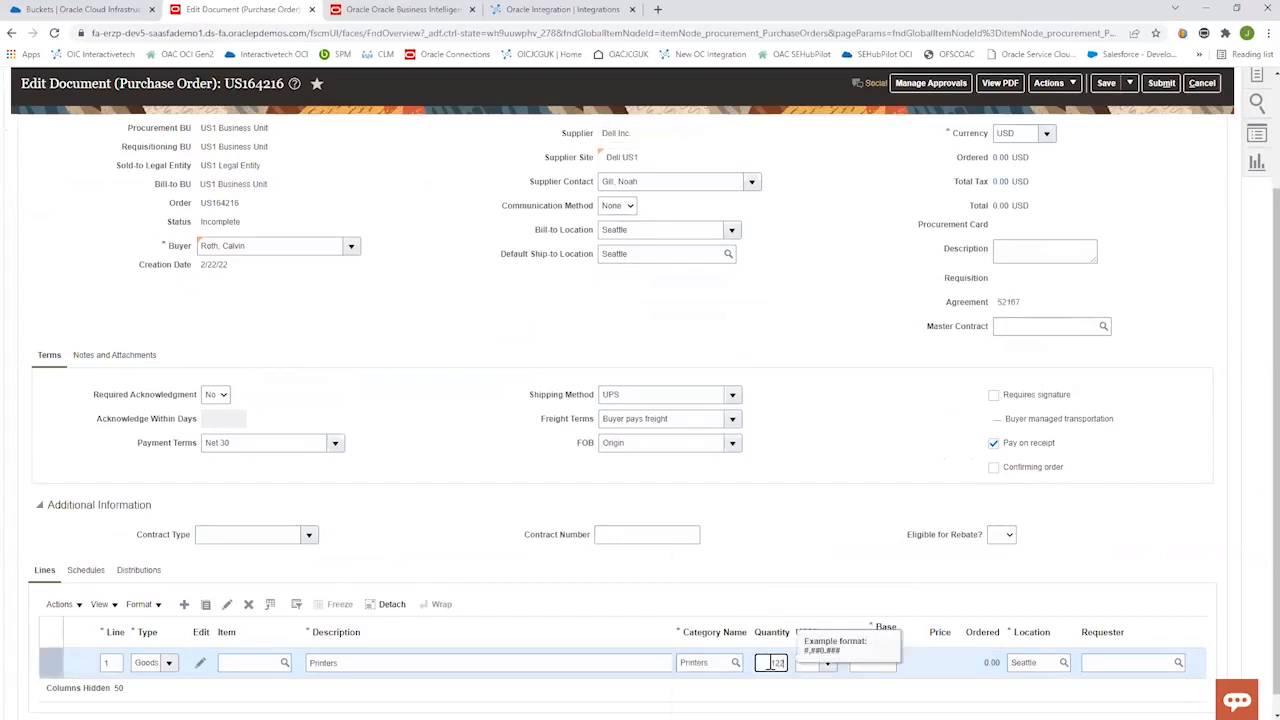
{"action": "left_click", "coordinate": [817, 668]}
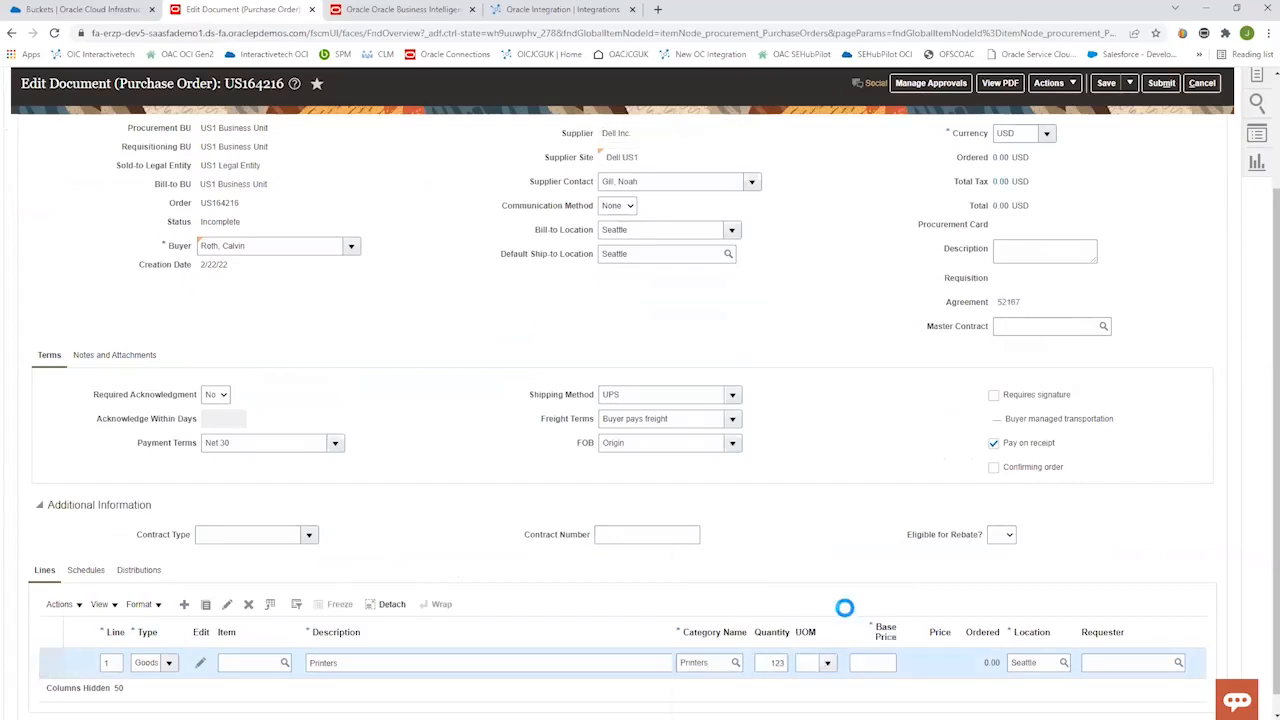
{"action": "left_click", "coordinate": [839, 586]}
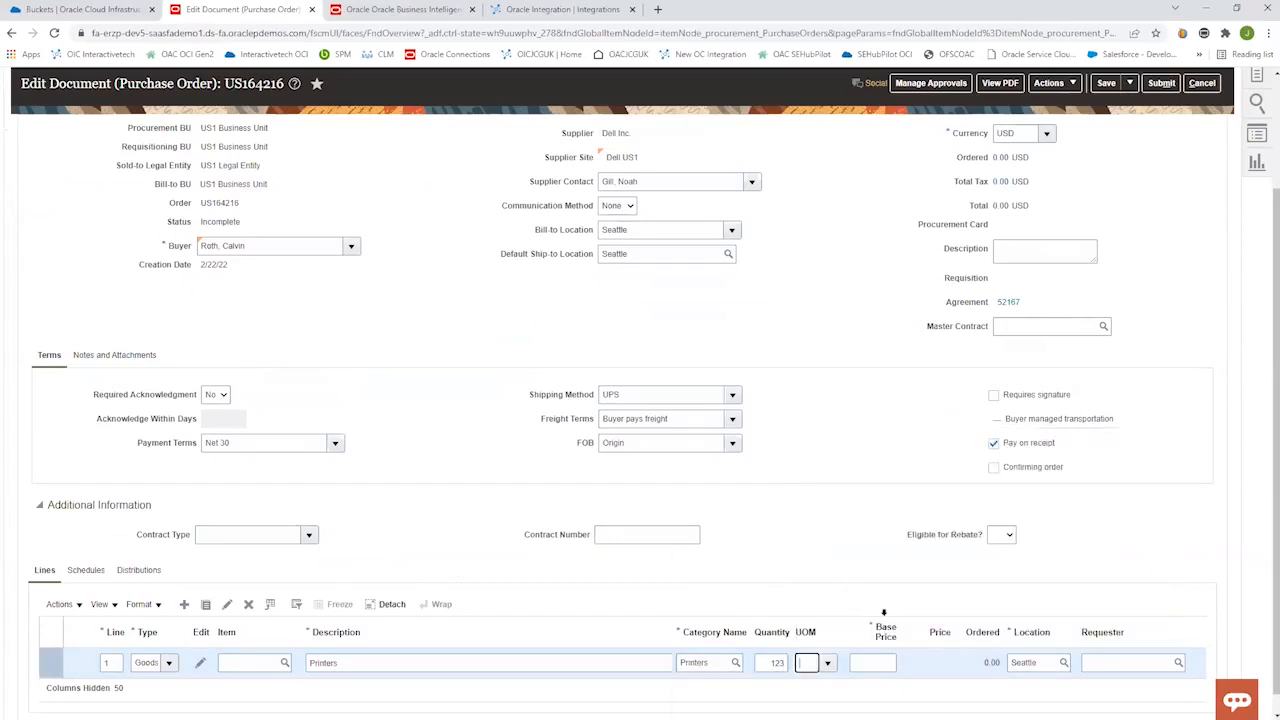
{"action": "left_click", "coordinate": [882, 664]}
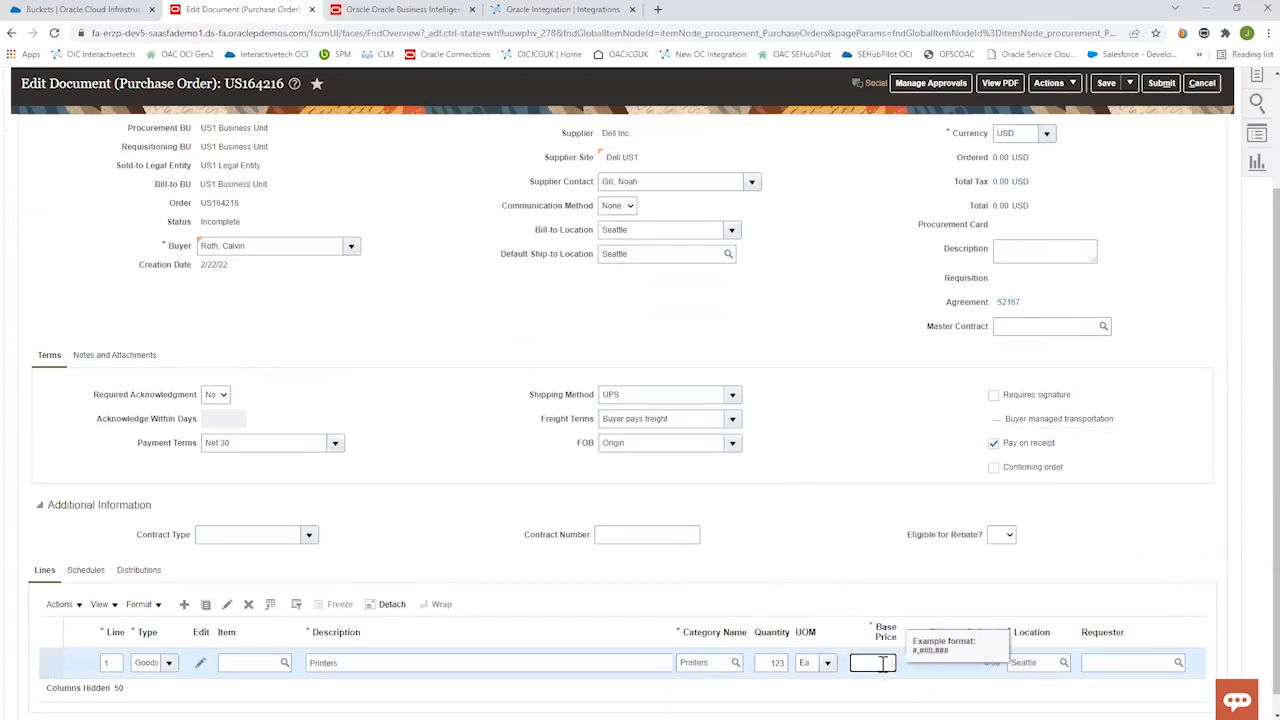
{"action": "left_click", "coordinate": [1114, 568]}
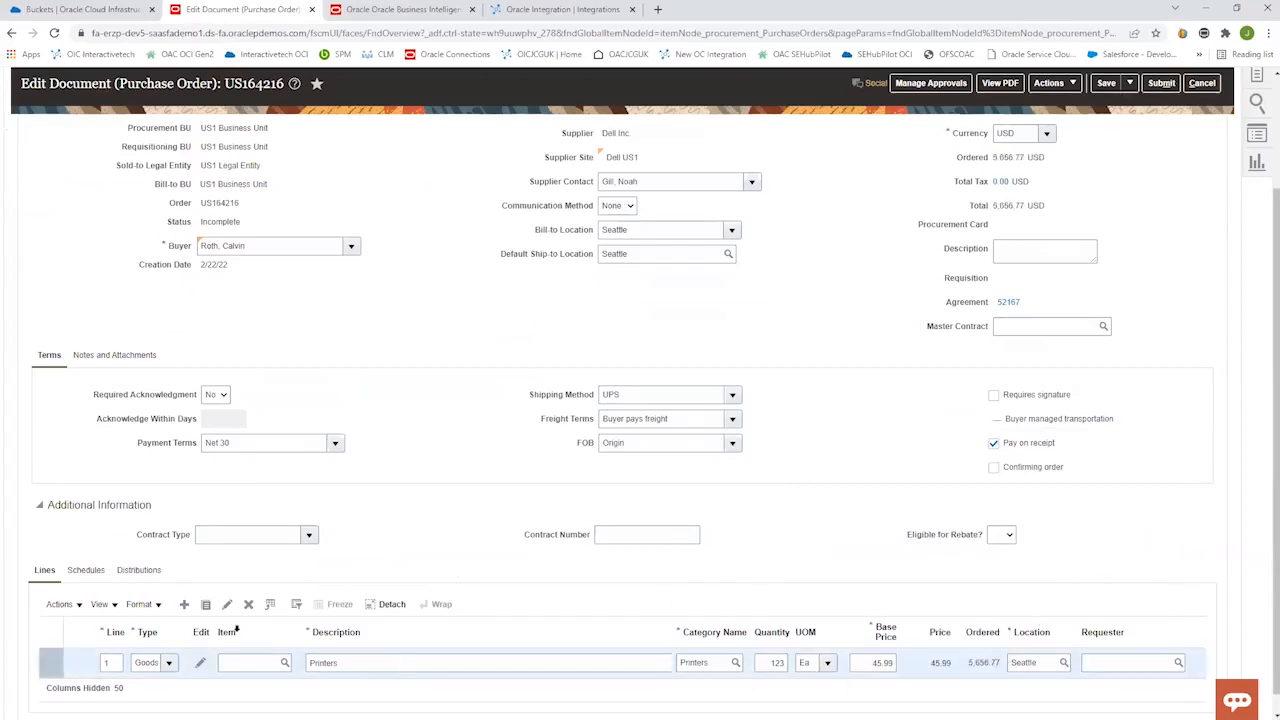
Add a second order line described as Cartridges with a Printer Accessories category.
{"action": "left_click", "coordinate": [184, 604]}
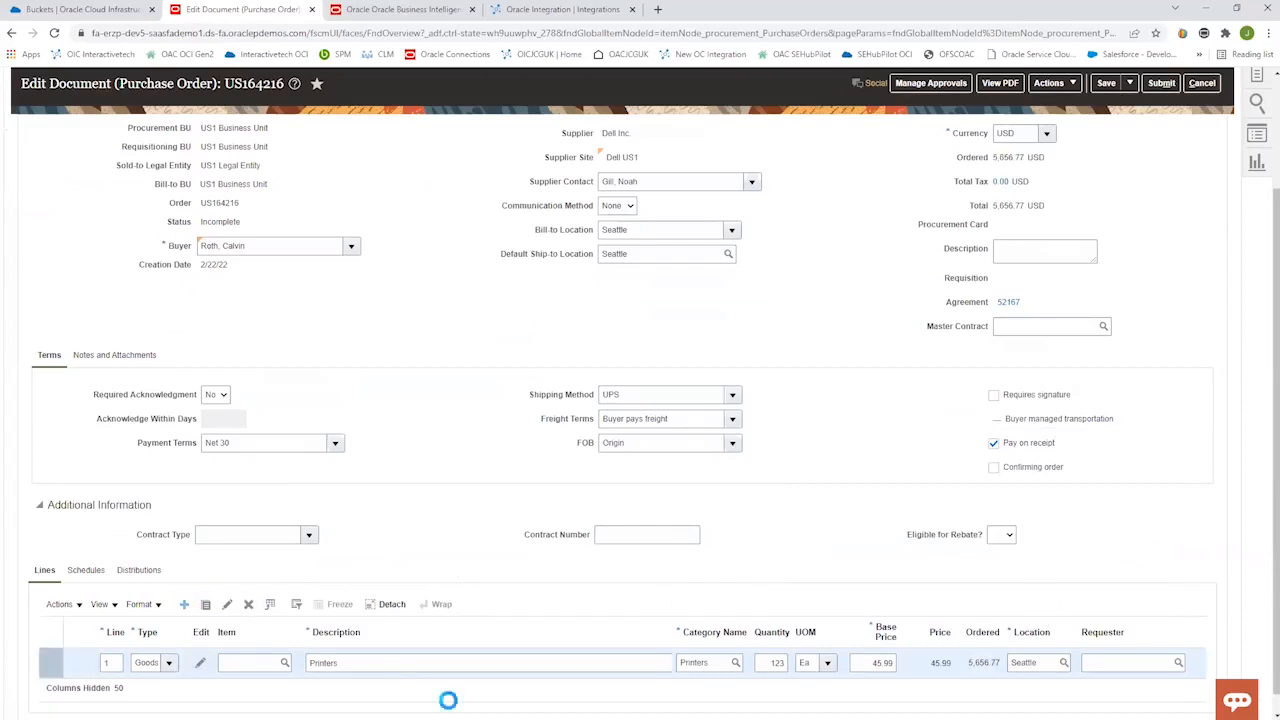
{"action": "left_click", "coordinate": [376, 664]}
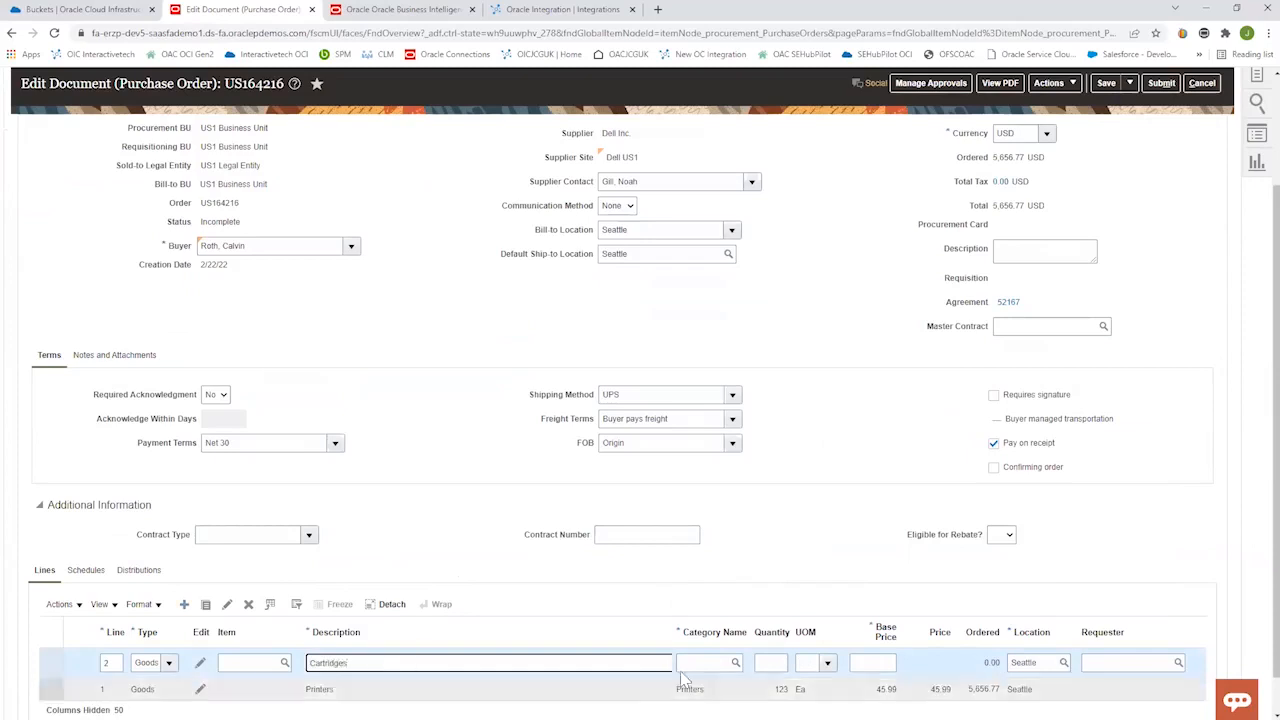
{"action": "left_click", "coordinate": [718, 663]}
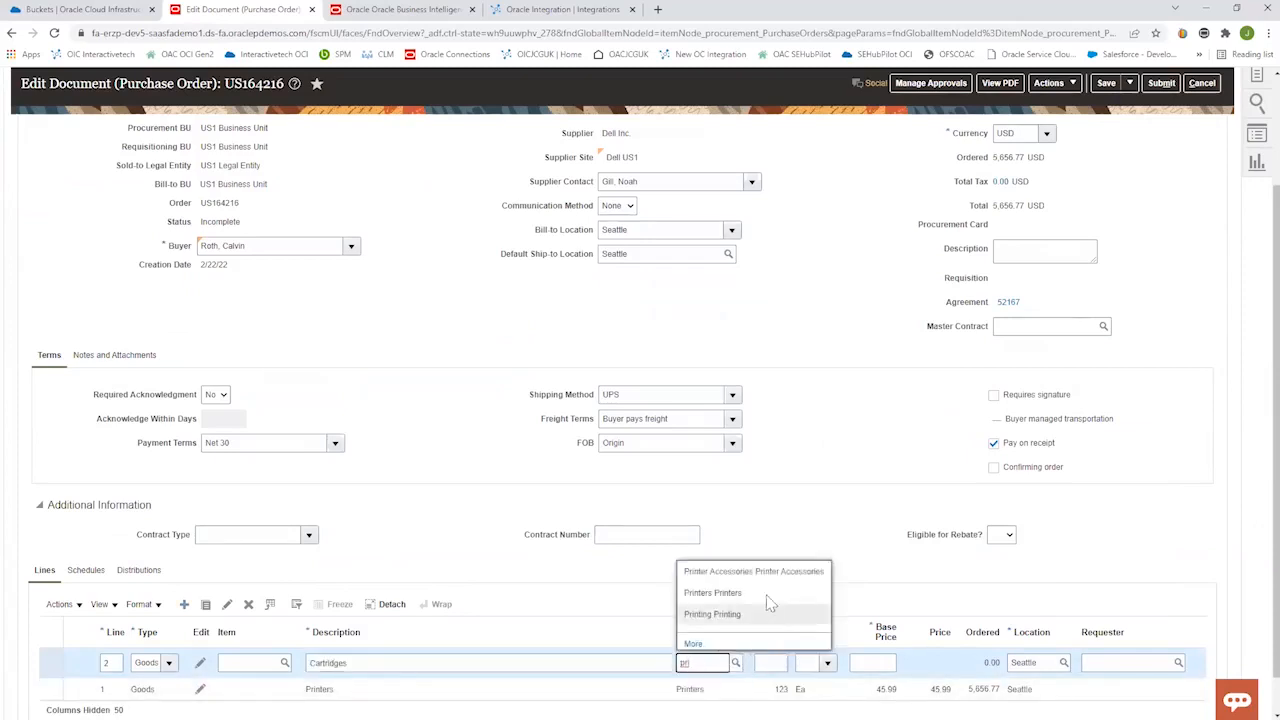
{"action": "left_click", "coordinate": [772, 577]}
Set the Cartridges line to quantity 1200, unit of measure Ea and base price 17.99.
{"action": "left_click", "coordinate": [778, 663]}
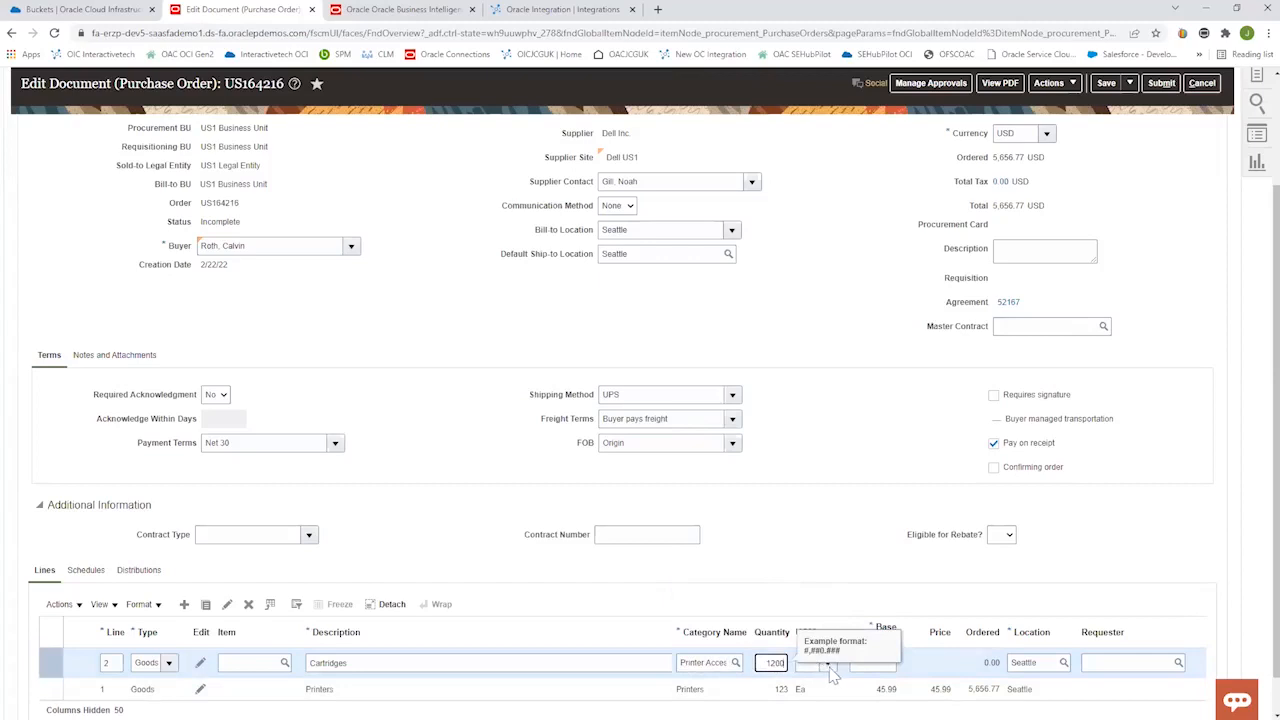
{"action": "left_click", "coordinate": [828, 668]}
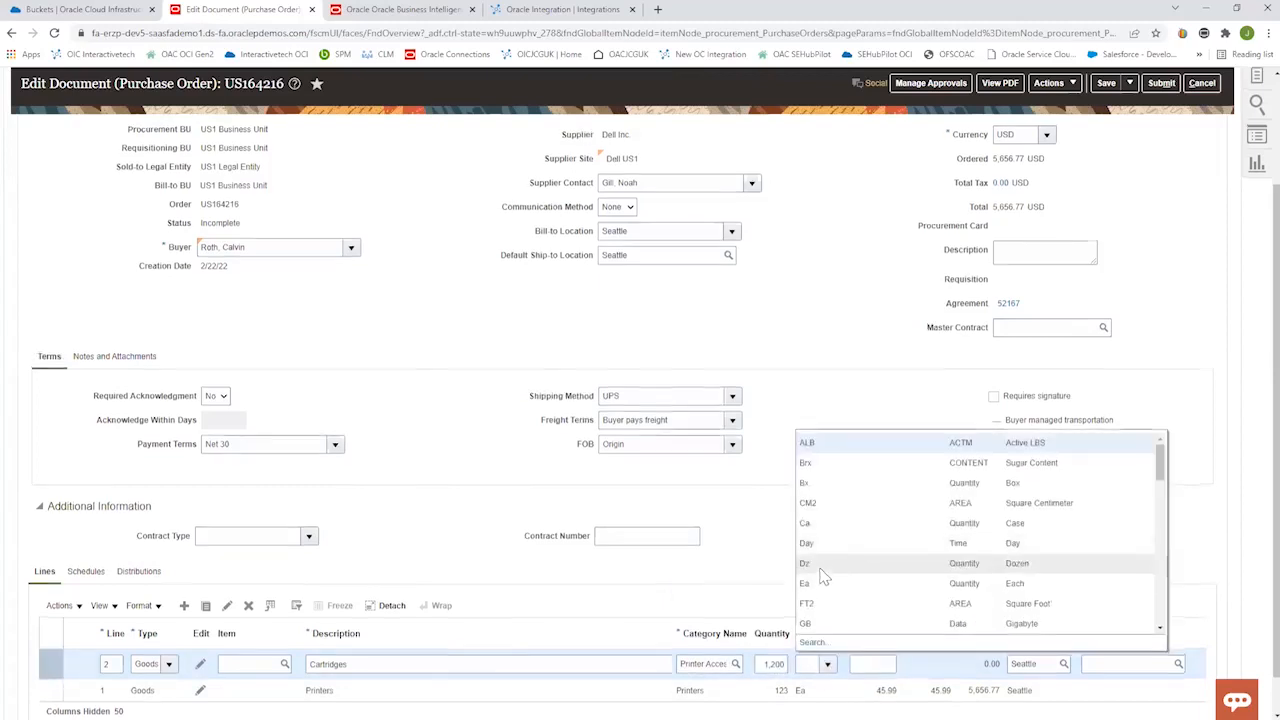
{"action": "scroll", "coordinate": [822, 577], "scroll_direction": "down", "scroll_amount": 5}
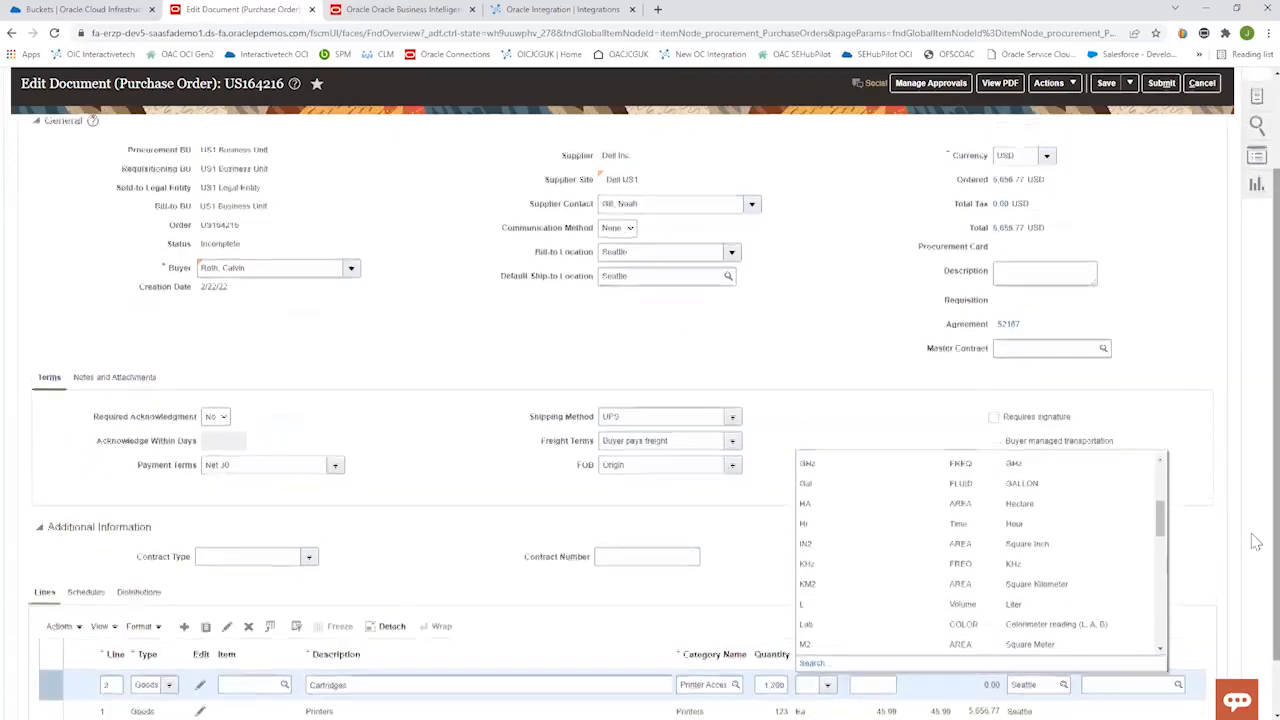
{"action": "scroll", "coordinate": [1256, 541], "scroll_direction": "down", "scroll_amount": 1}
{"action": "mouse_move", "coordinate": [1162, 462]}
{"action": "left_mouse_down"}
{"action": "mouse_move", "coordinate": [1161, 431]}
{"action": "mouse_move", "coordinate": [1164, 472]}
{"action": "left_mouse_up"}
{"action": "scroll", "coordinate": [960, 492], "scroll_direction": "down", "scroll_amount": 1}
{"action": "left_click", "coordinate": [854, 638]}
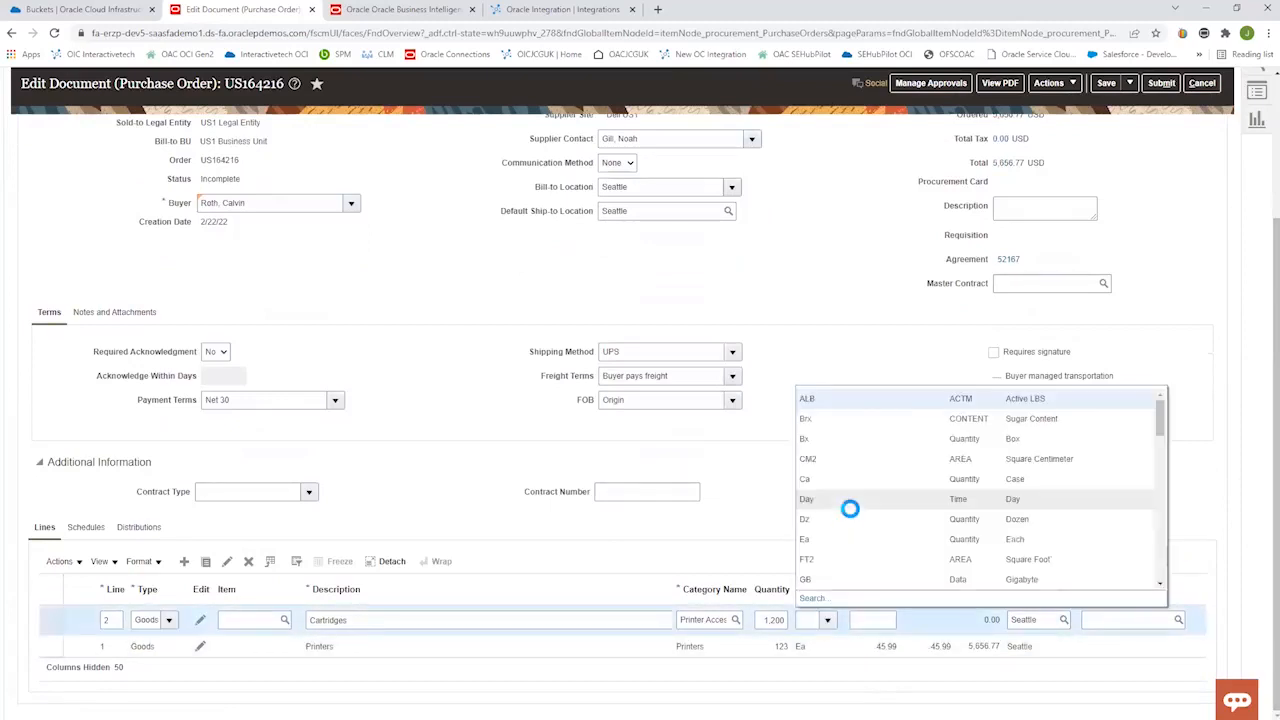
{"action": "left_click", "coordinate": [825, 541]}
{"action": "left_click", "coordinate": [881, 620]}
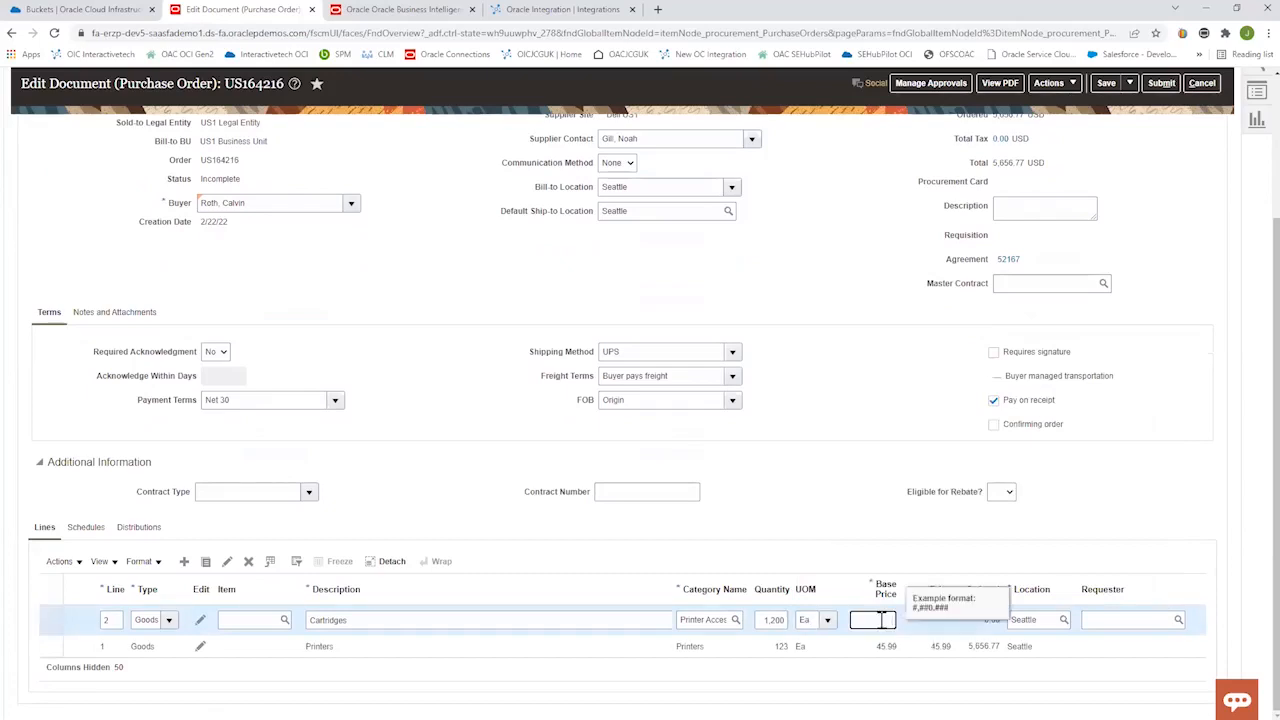
{"action": "left_click", "coordinate": [1205, 510]}
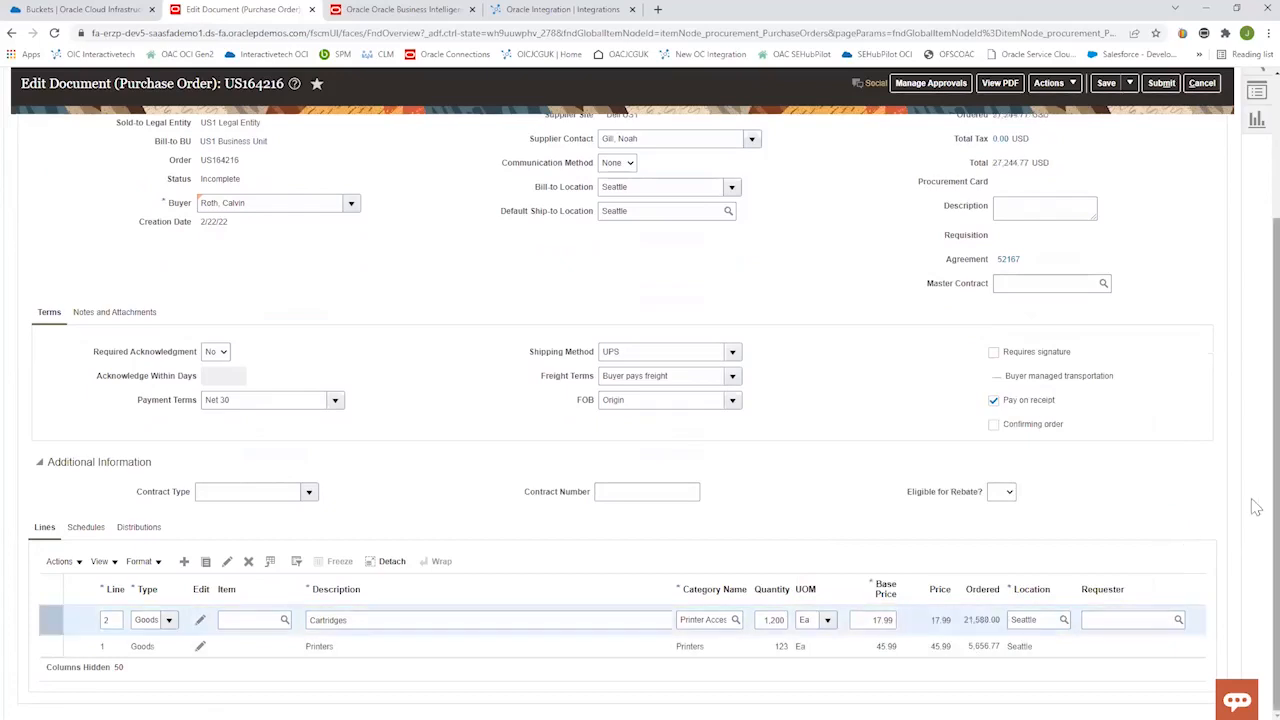
Submit the purchase order, dismiss the confirmation and rerun the search in Manage Orders.
{"action": "scroll", "coordinate": [1256, 505], "scroll_direction": "up", "scroll_amount": 5}
{"action": "left_click", "coordinate": [1161, 153]}
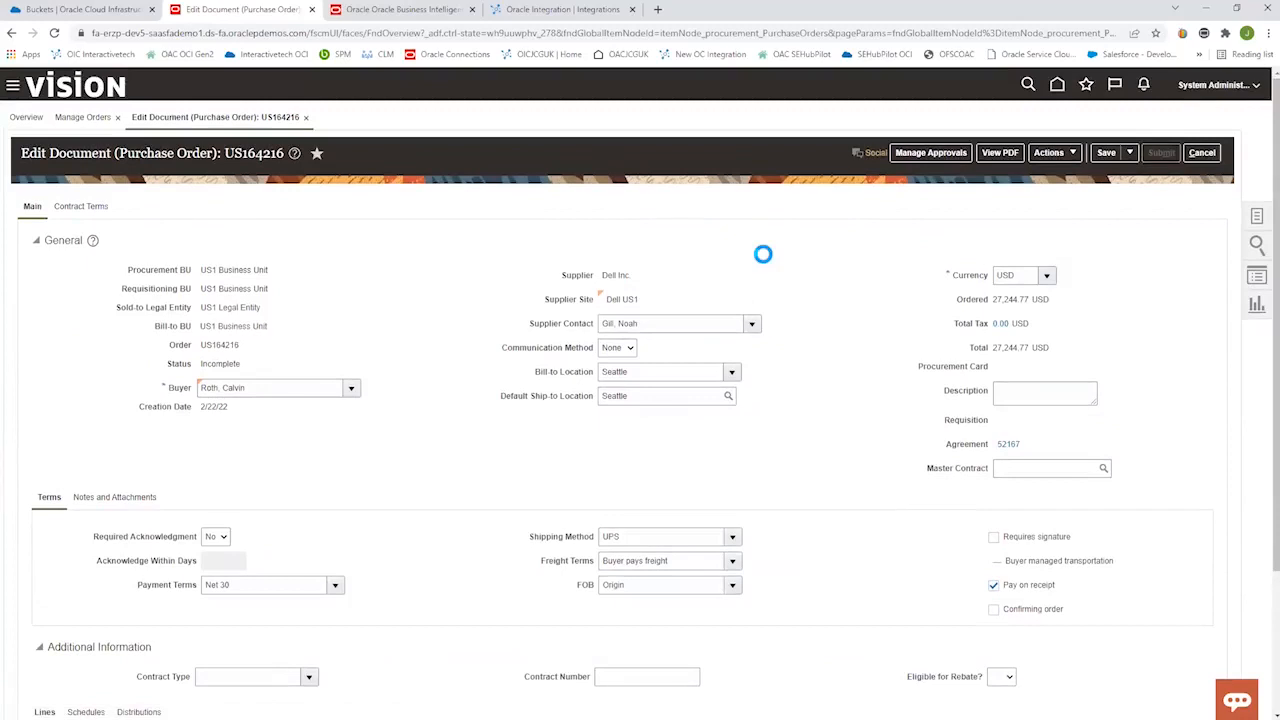
{"action": "left_click", "coordinate": [754, 255]}
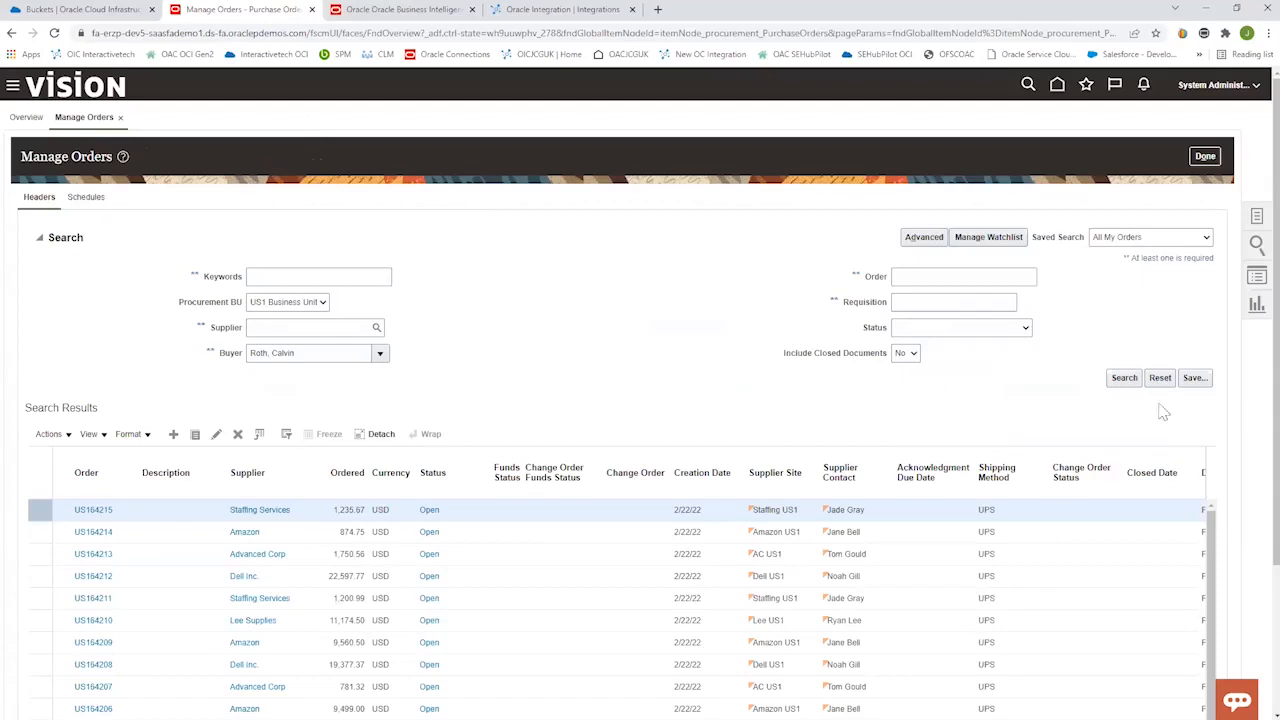
{"action": "left_click", "coordinate": [1124, 377]}
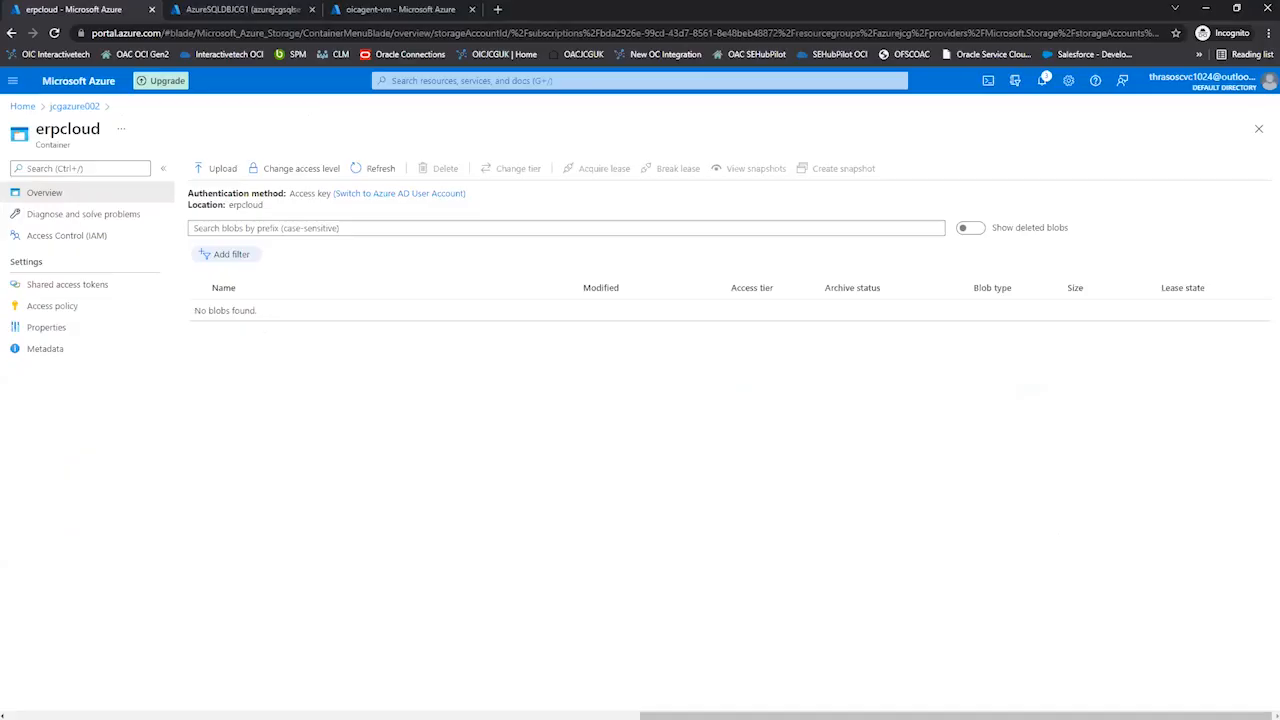
Check the PURCHASEORDERS query results in the Azure SQL query editor, and return to Manage Orders with its search criteria expanded.
{"action": "left_click", "coordinate": [250, 10]}
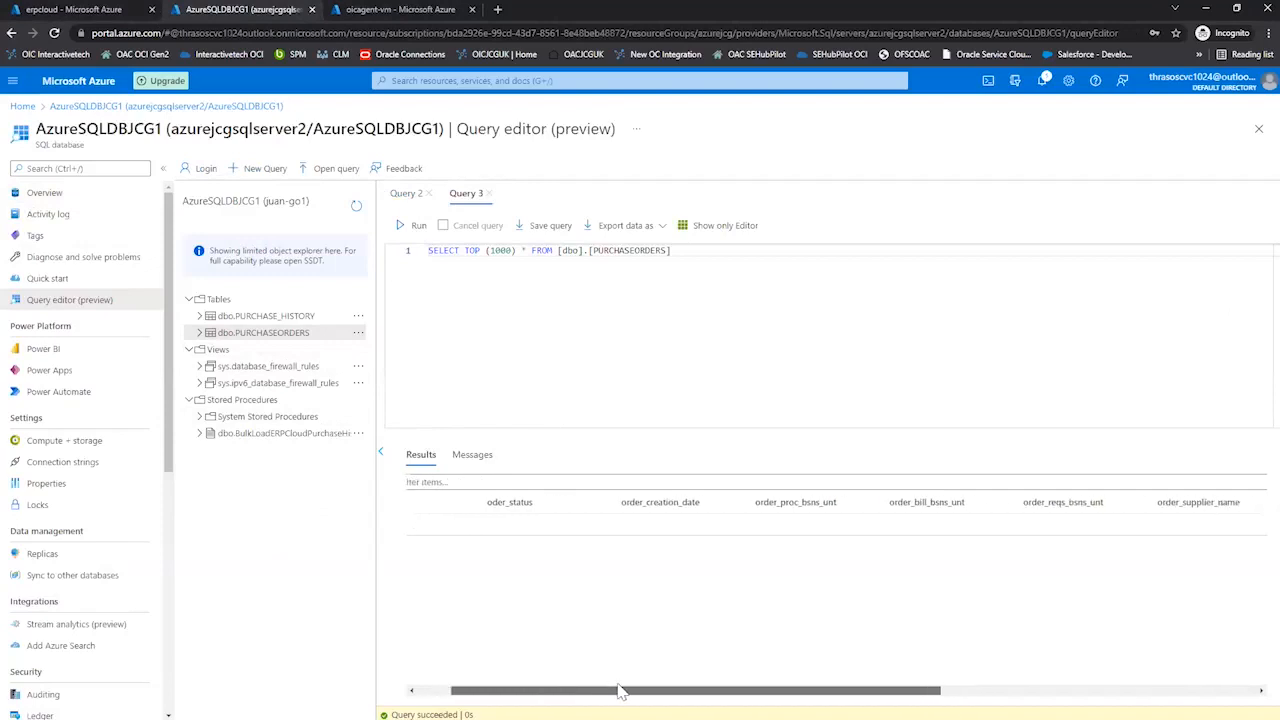
{"action": "mouse_move", "coordinate": [589, 690]}
{"action": "left_mouse_down"}
{"action": "mouse_move", "coordinate": [988, 690]}
{"action": "mouse_move", "coordinate": [580, 688]}
{"action": "left_mouse_up"}
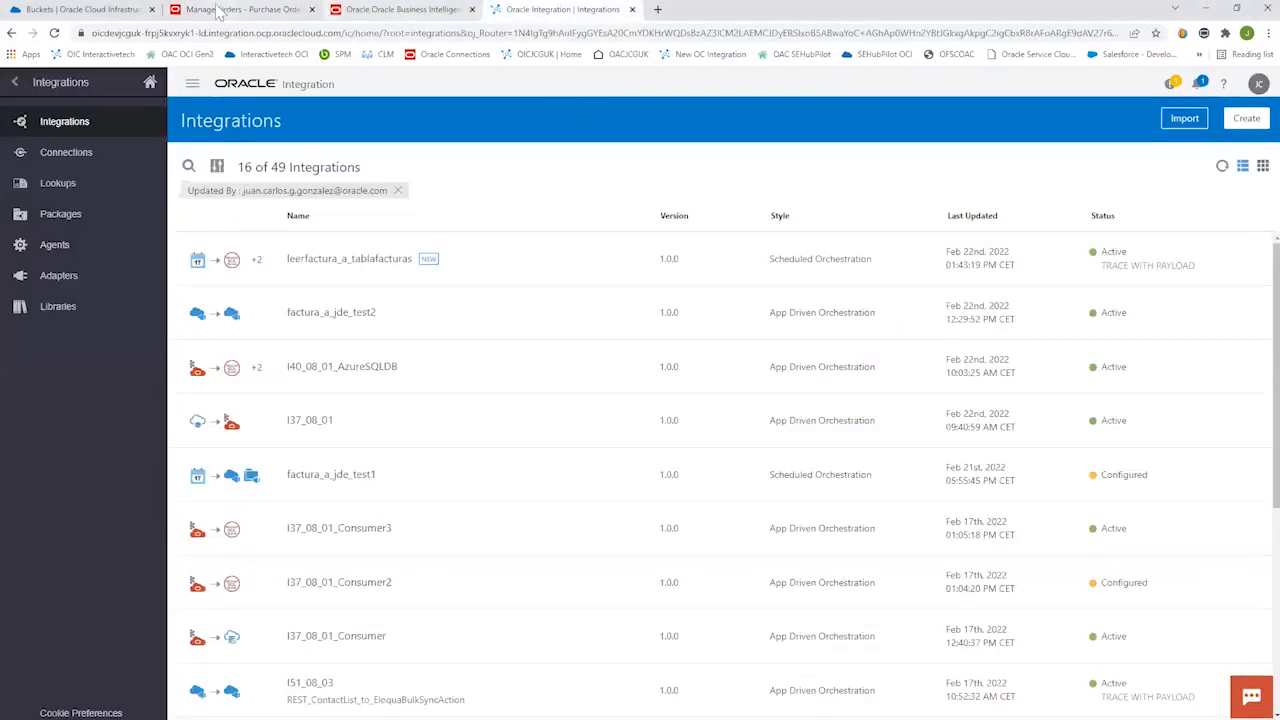
{"action": "left_click", "coordinate": [218, 10]}
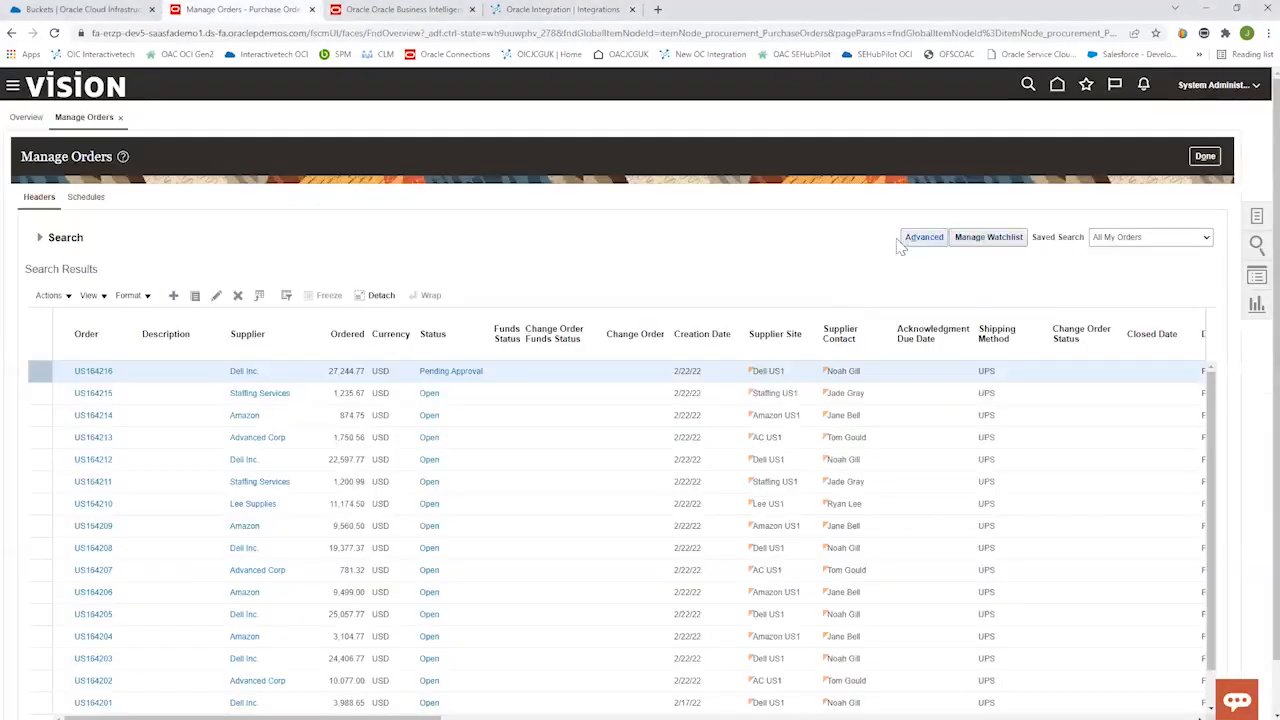
{"action": "left_click", "coordinate": [40, 238]}
Switch to Oracle Integration and open the integration instance tracking in Monitoring, refreshing the list for the new order.
{"action": "left_click", "coordinate": [515, 9]}
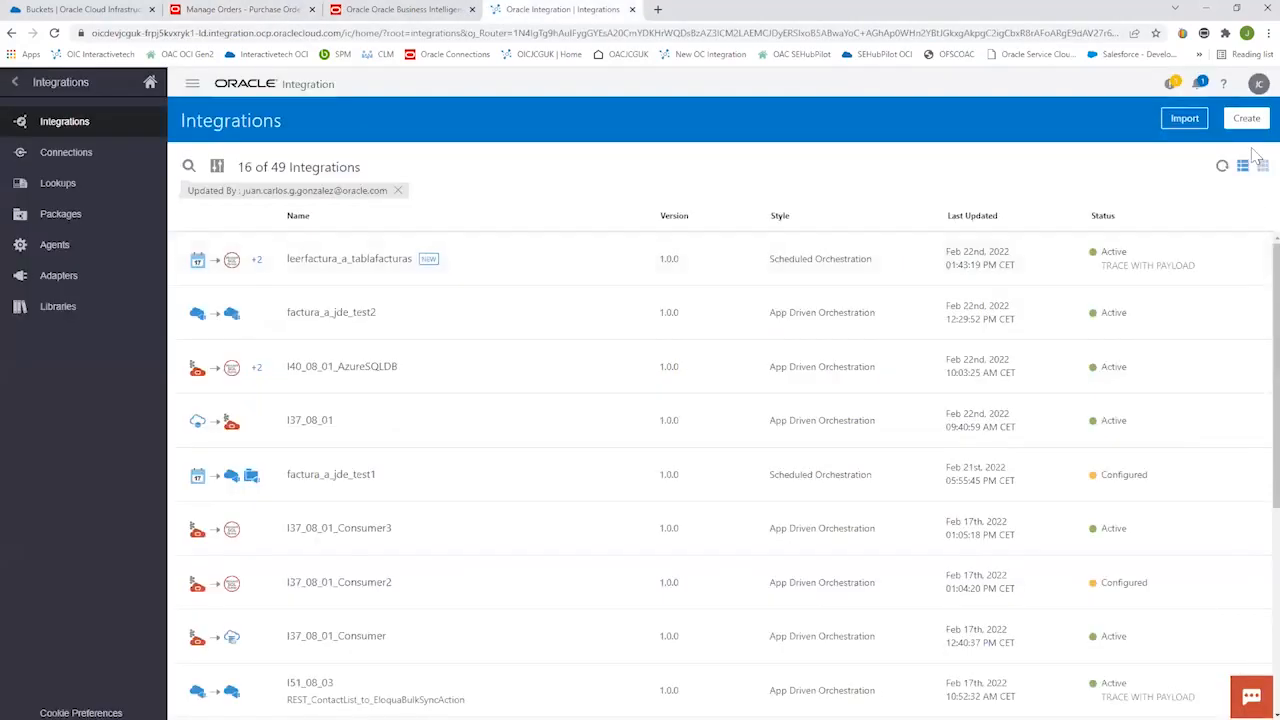
{"action": "left_click", "coordinate": [14, 82]}
{"action": "left_click", "coordinate": [86, 350]}
{"action": "left_click", "coordinate": [77, 187]}
{"action": "left_click", "coordinate": [60, 213]}
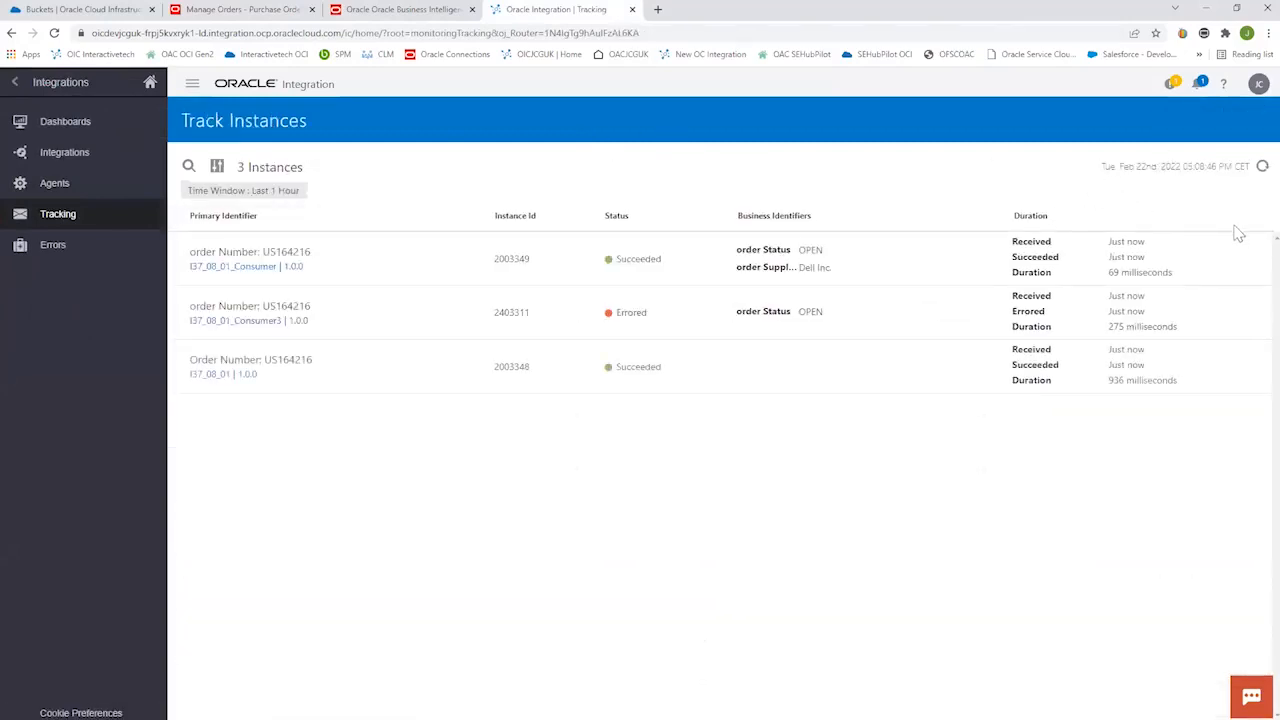
{"action": "left_click", "coordinate": [1261, 167]}
{"action": "left_click", "coordinate": [416, 14]}
{"action": "left_click", "coordinate": [582, 15]}
Examine the flow of the errored I37_08_01_Consumer3 instance and close it.
{"action": "left_click", "coordinate": [287, 306]}
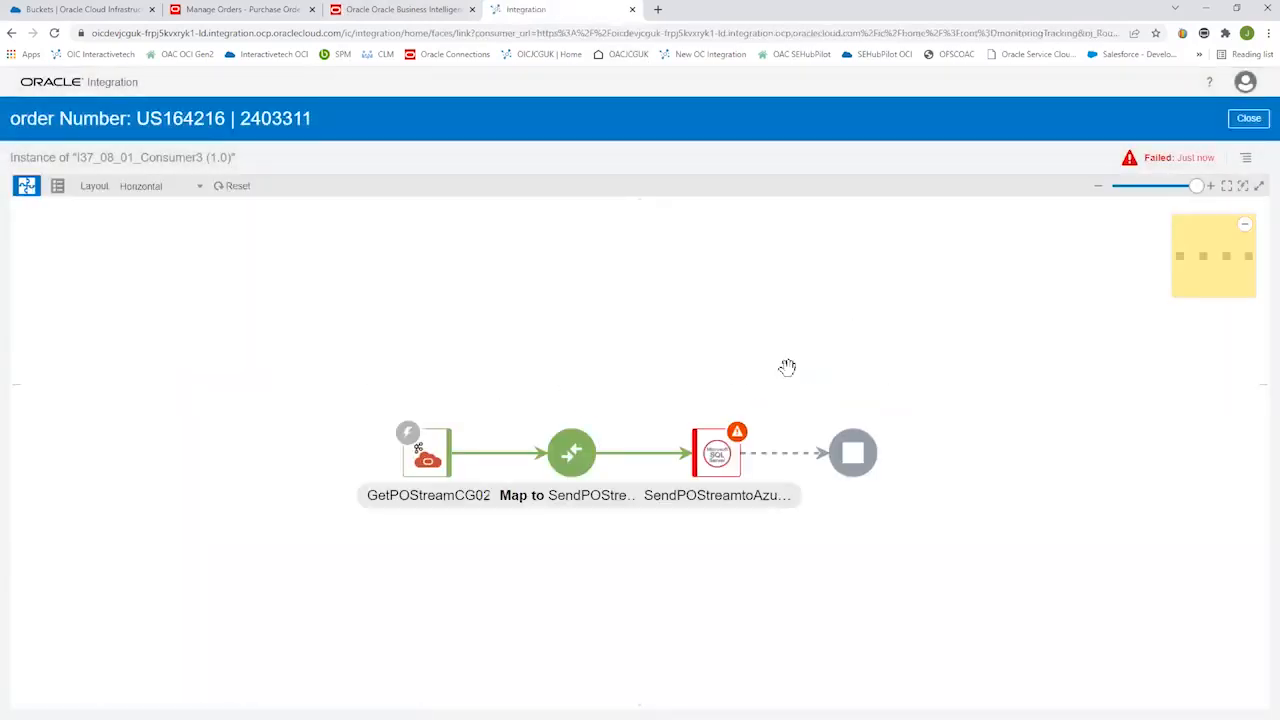
{"action": "left_click_drag", "start_coordinate": [672, 326], "coordinate": [633, 289]}
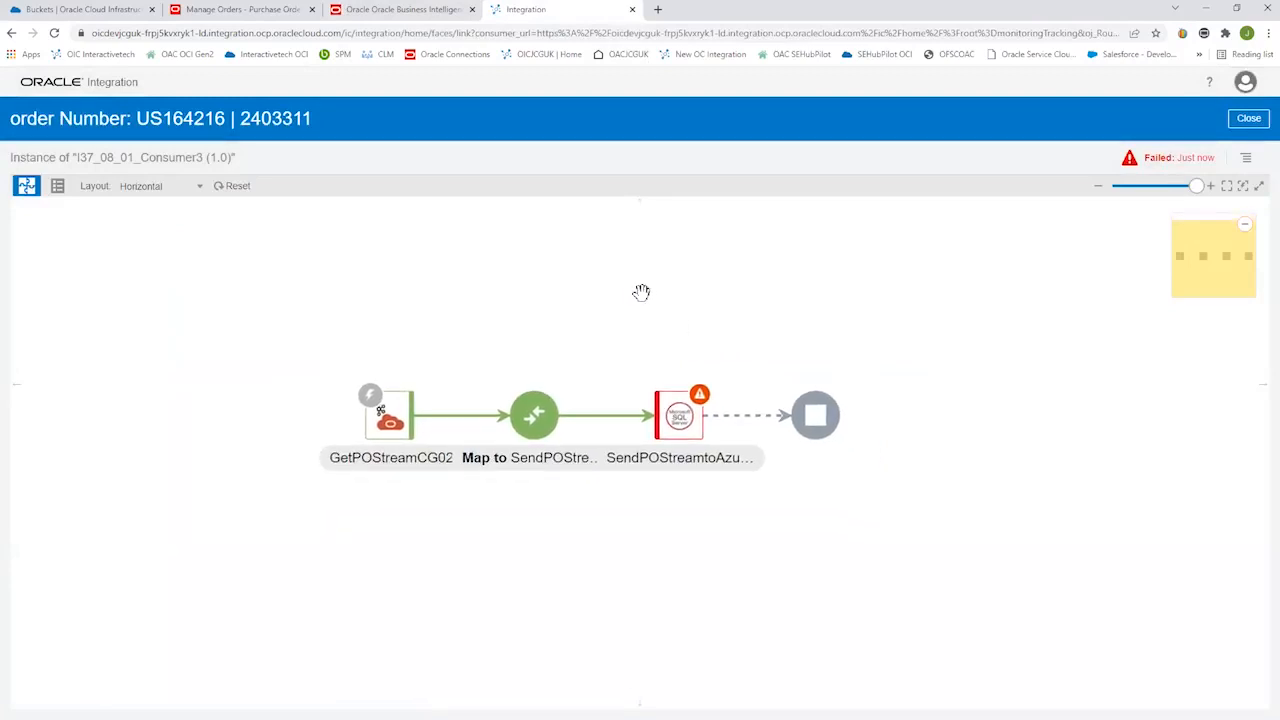
{"action": "left_click", "coordinate": [1248, 118]}
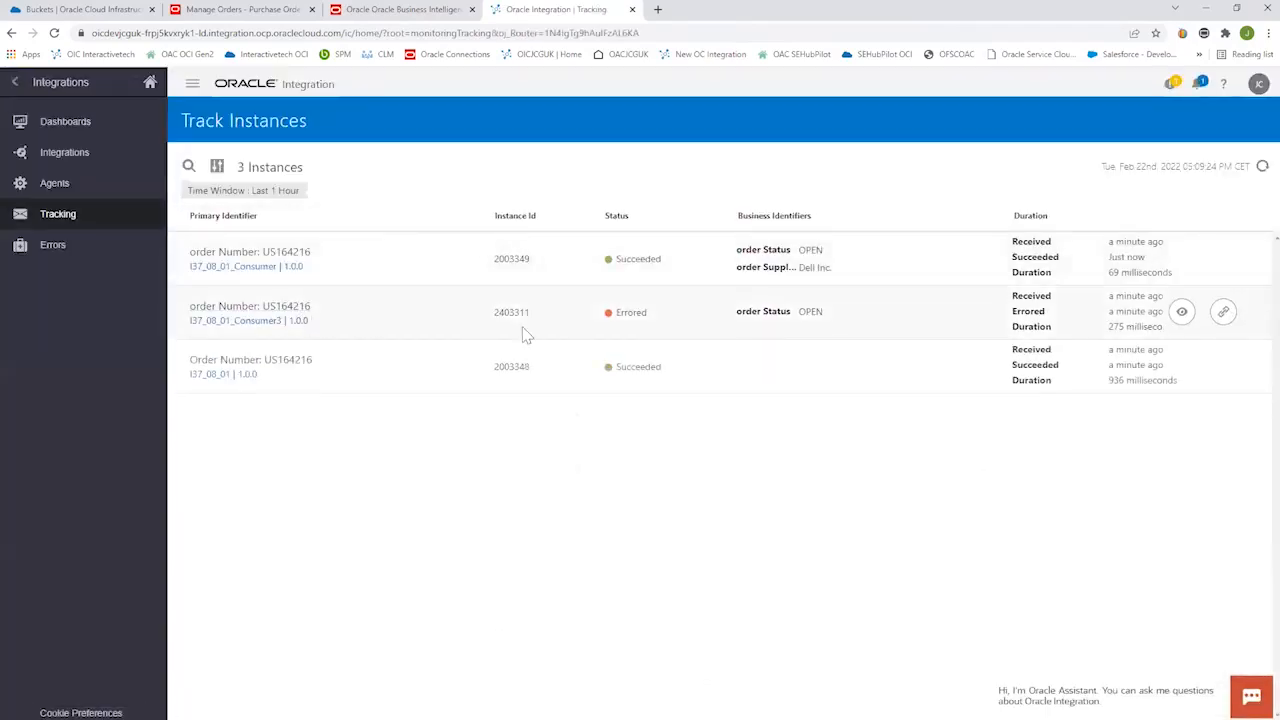
Examine the I37_08_01 instance's flow, including the OCI Streaming connection details of its PublishPO action, and close it.
{"action": "left_click", "coordinate": [240, 372]}
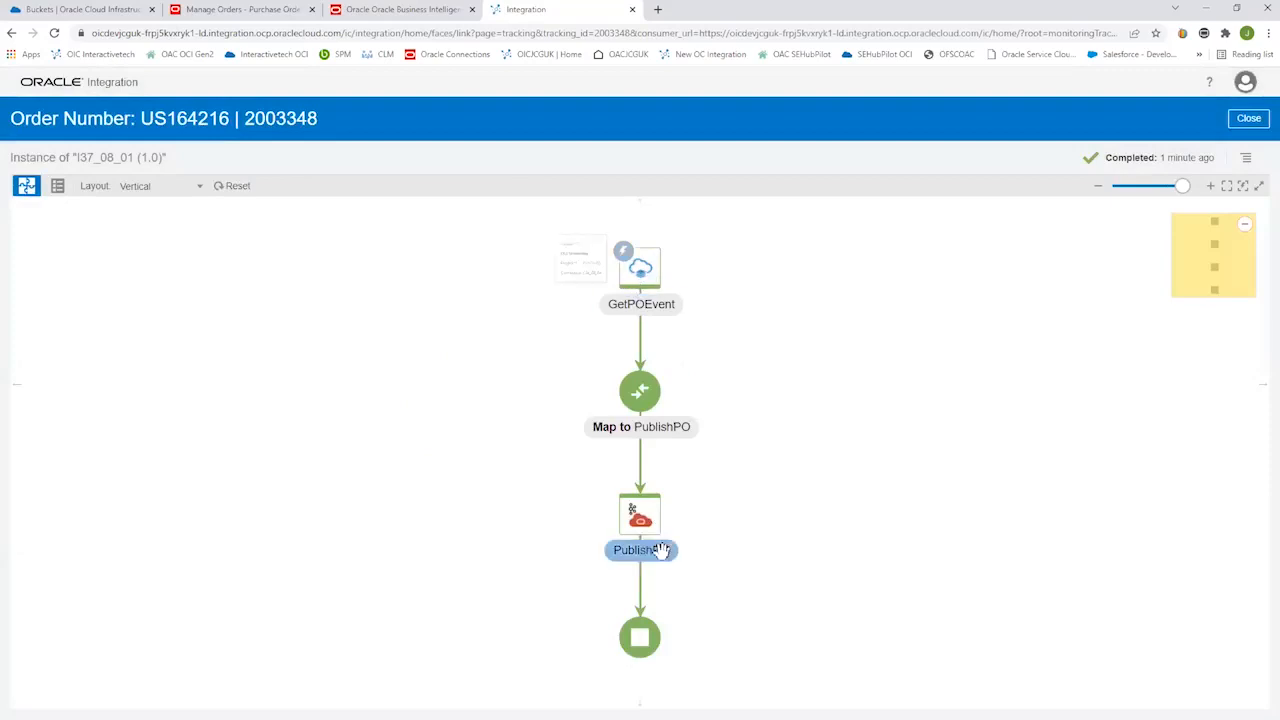
{"action": "mouse_move", "coordinate": [638, 525]}
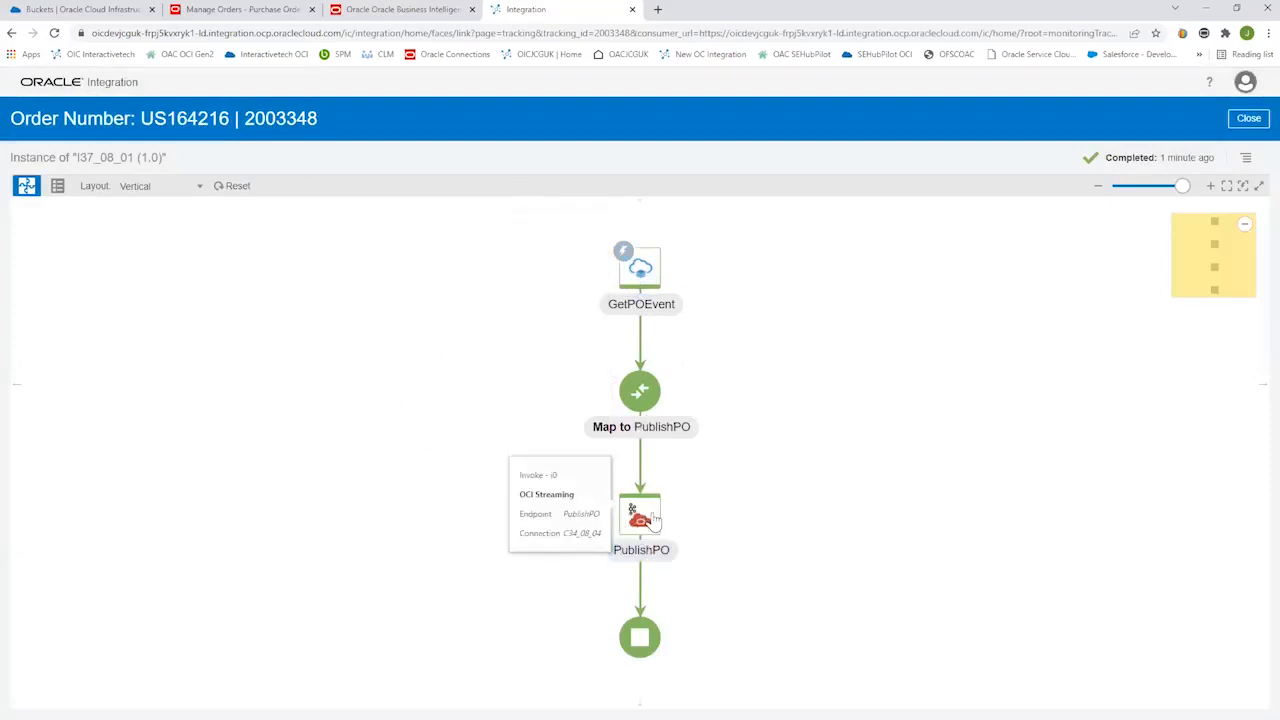
{"action": "left_click", "coordinate": [1249, 118]}
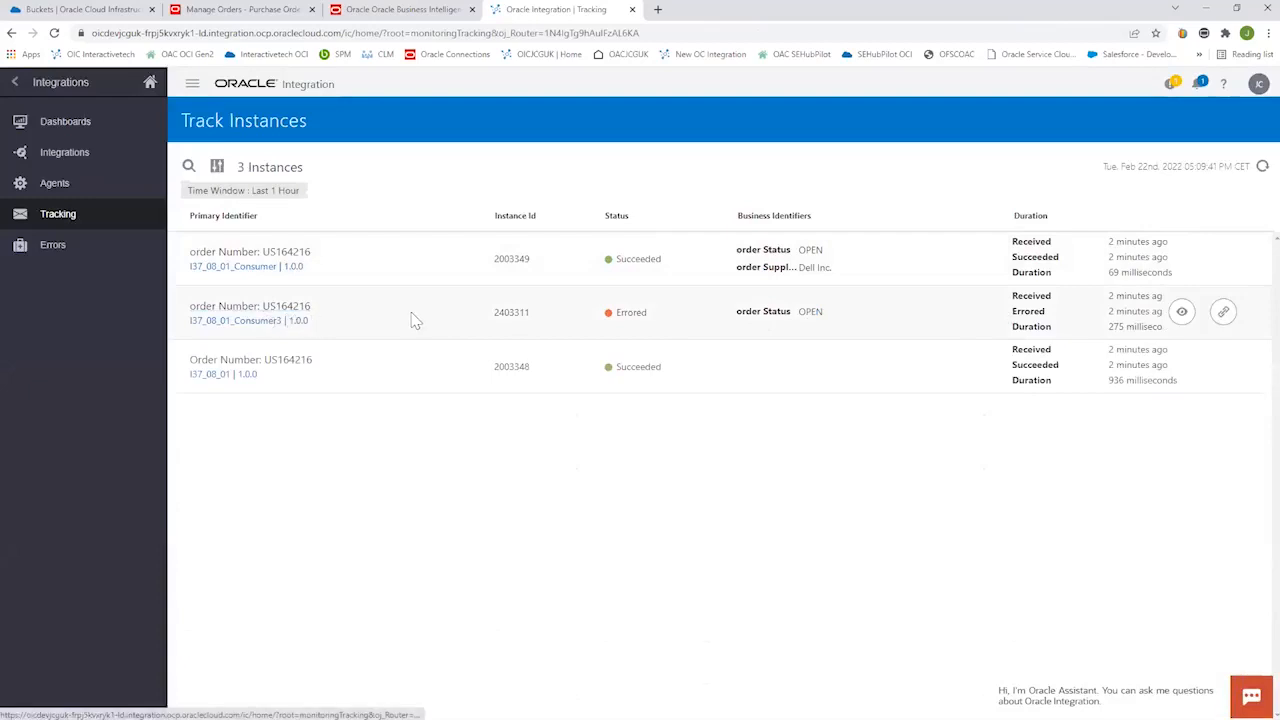
Reopen the errored I37_08_01_Consumer3 instance, inspect its streaming trigger and SendPOStreamtoAzure action, and close it.
{"action": "left_click", "coordinate": [291, 313]}
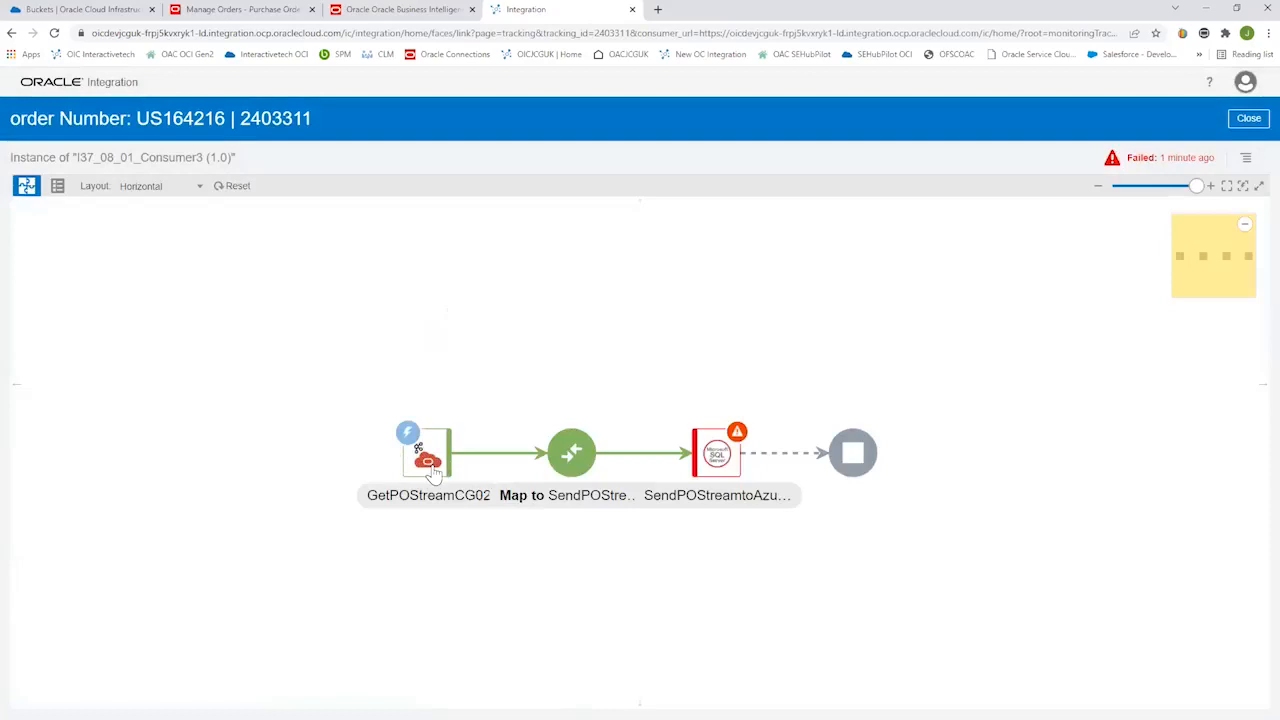
{"action": "mouse_move", "coordinate": [420, 460]}
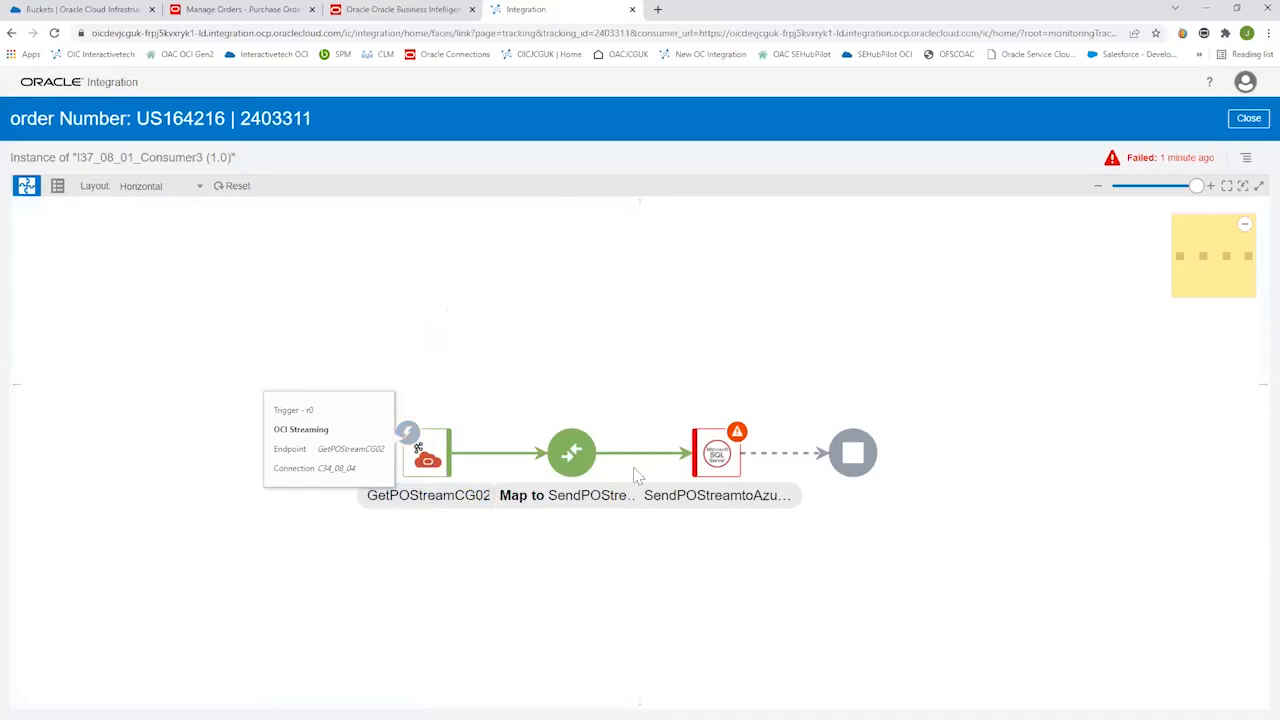
{"action": "mouse_move", "coordinate": [720, 462]}
{"action": "left_click", "coordinate": [726, 457]}
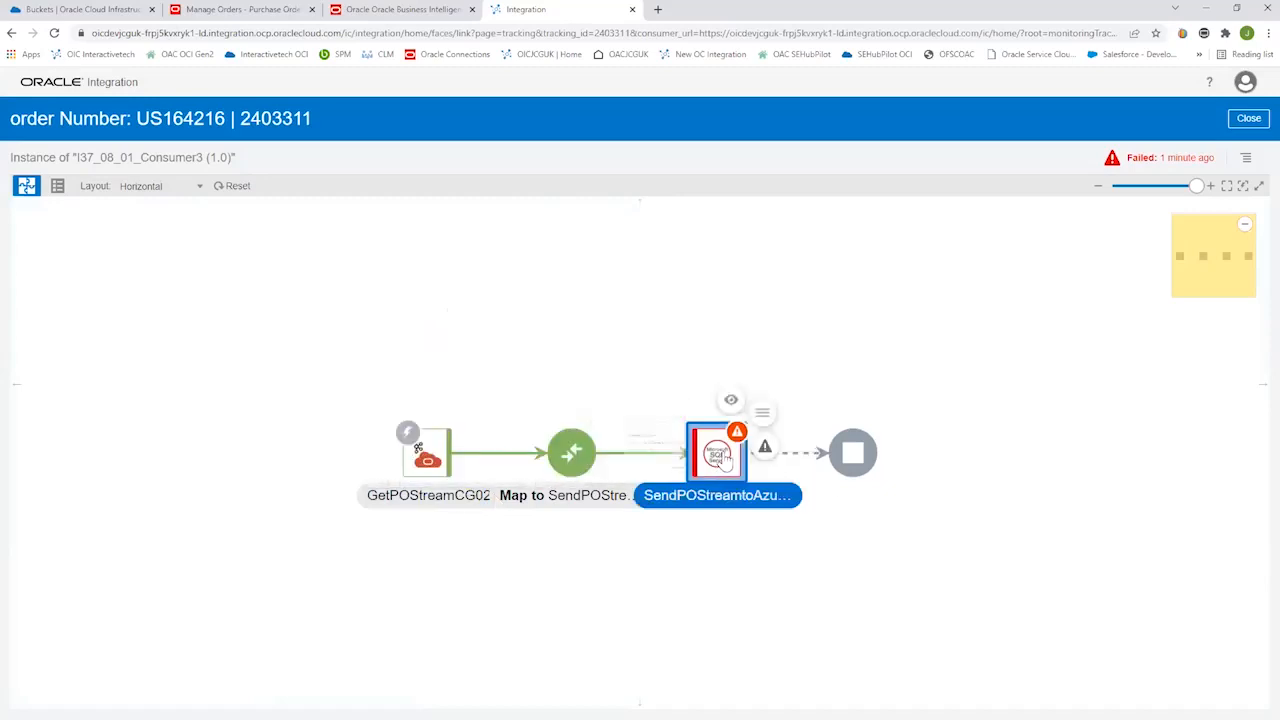
{"action": "left_click", "coordinate": [1255, 122]}
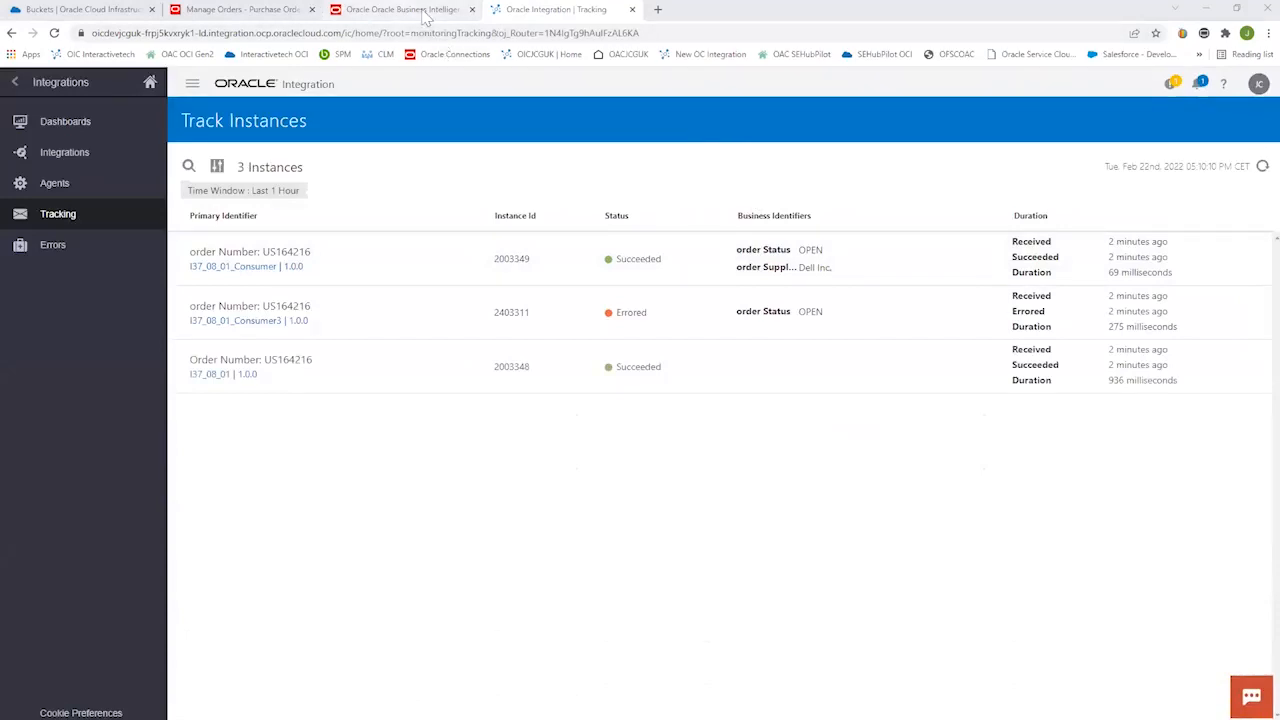
Switch to the BI Cloud Connector Console and view the OCI Object Storage connections in the external storage configuration.
{"action": "left_click", "coordinate": [425, 12]}
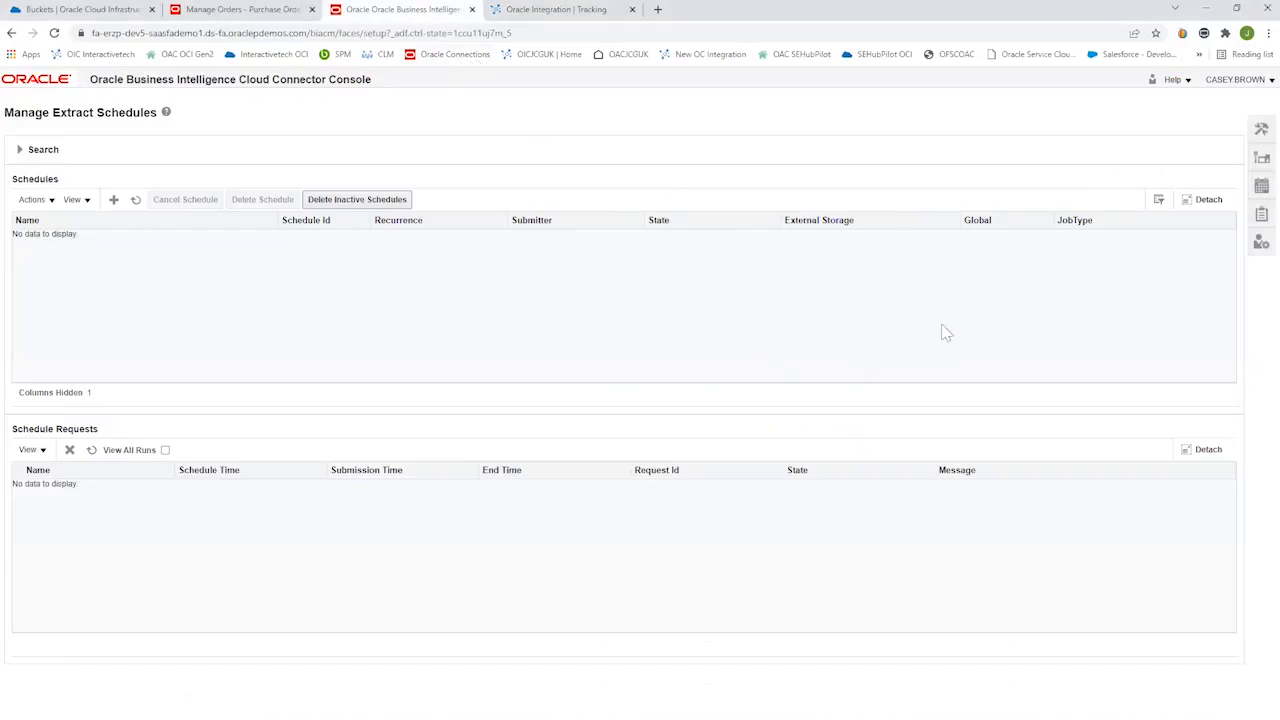
{"action": "left_click", "coordinate": [1258, 167]}
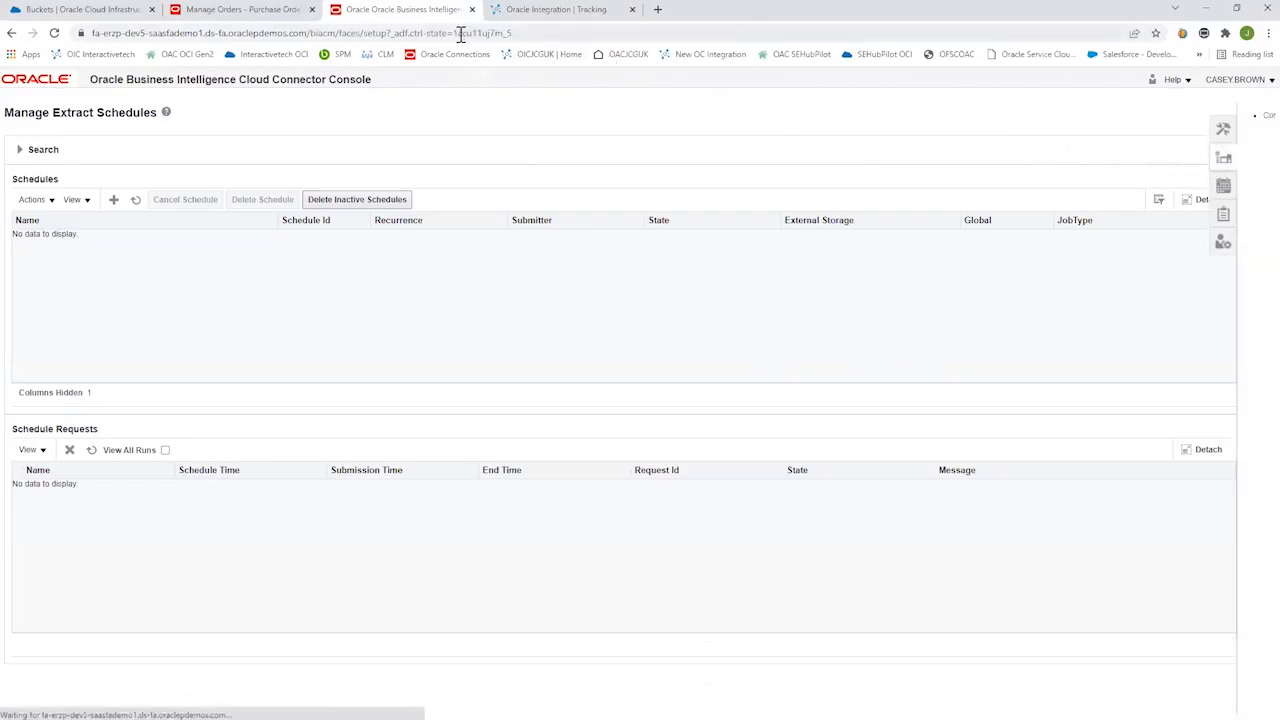
{"action": "left_click", "coordinate": [1259, 188]}
{"action": "left_click", "coordinate": [1222, 116]}
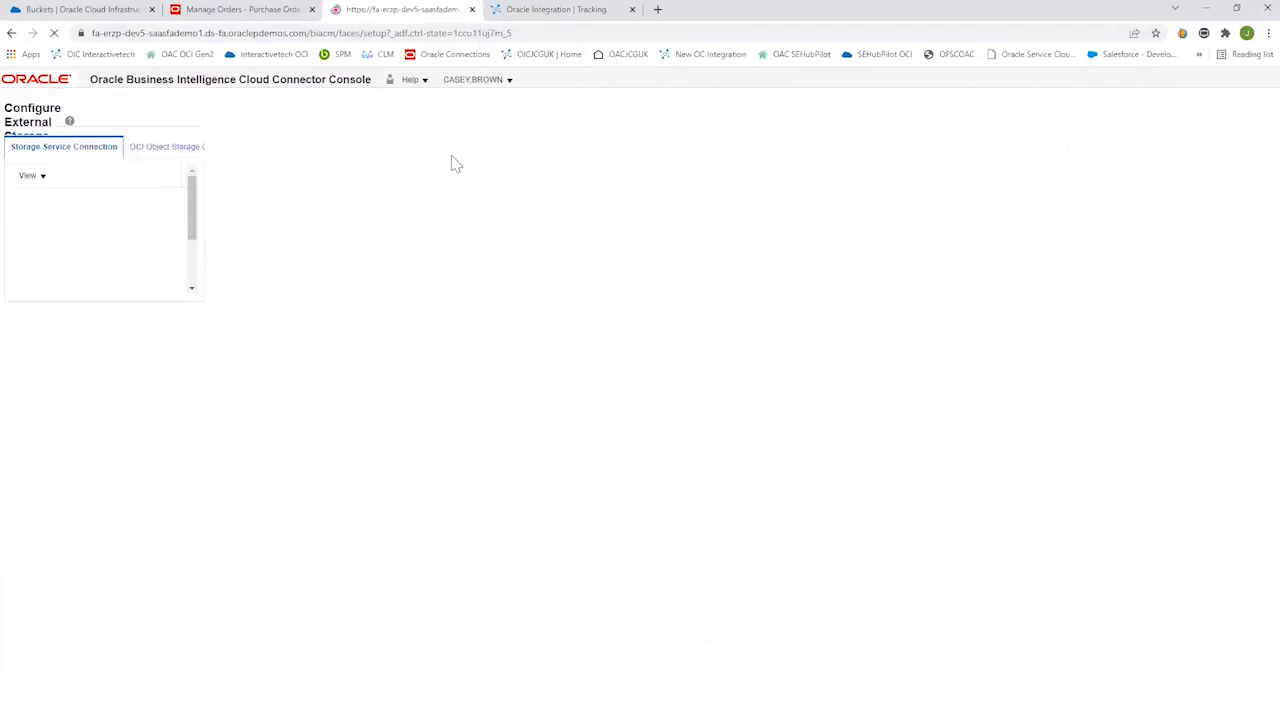
{"action": "left_click", "coordinate": [165, 150]}
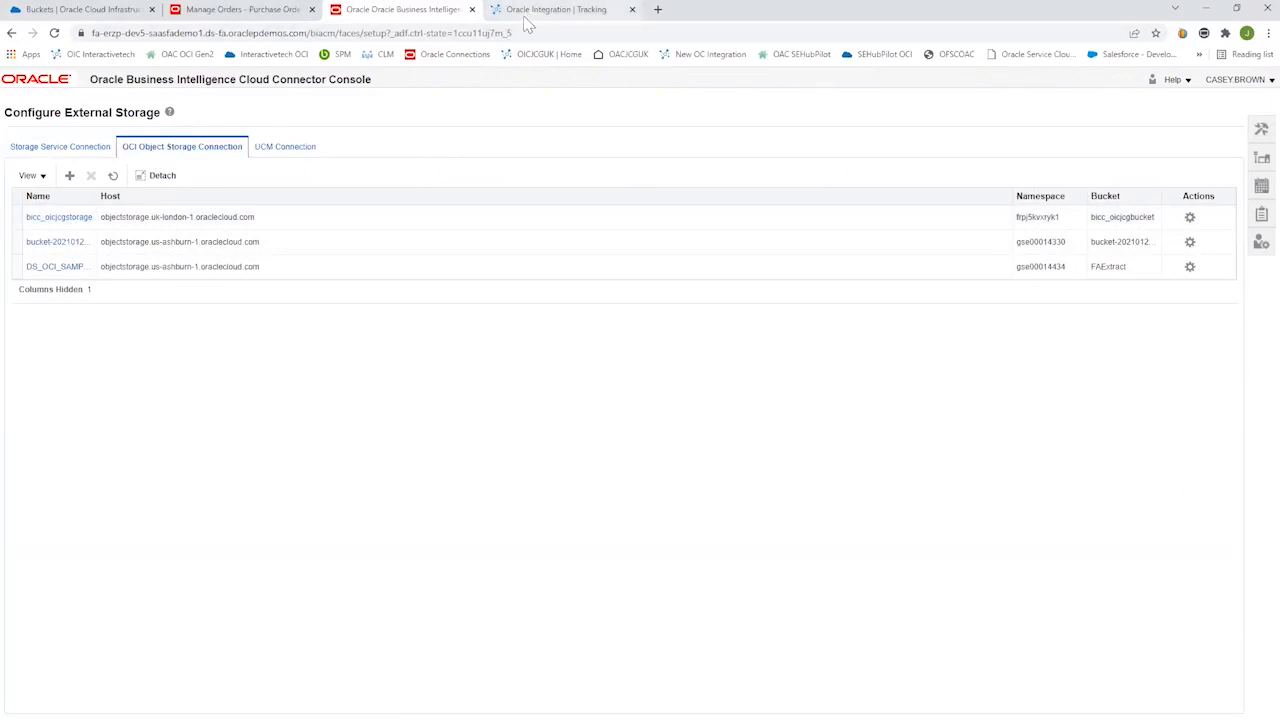
Switch to the Oracle Cloud buckets page and check the objects stored in the bicc_oicjcgbucket bucket.
{"action": "left_click", "coordinate": [75, 10]}
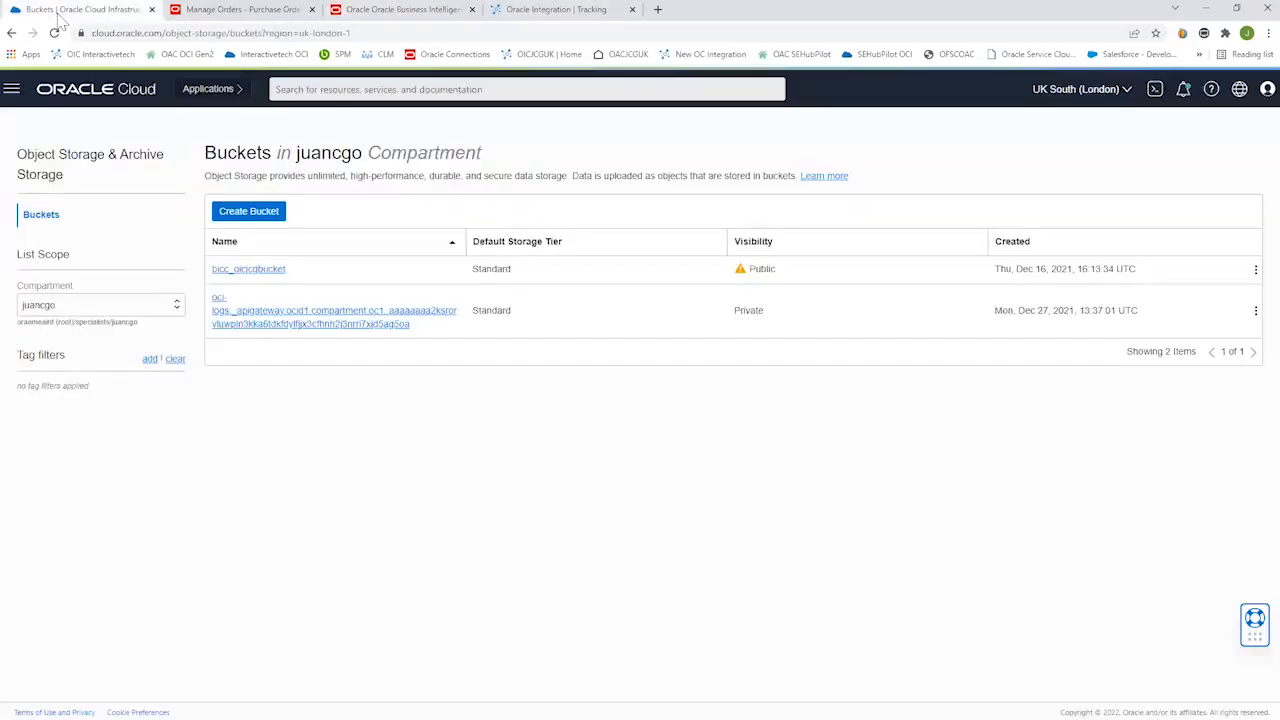
{"action": "left_click", "coordinate": [264, 277]}
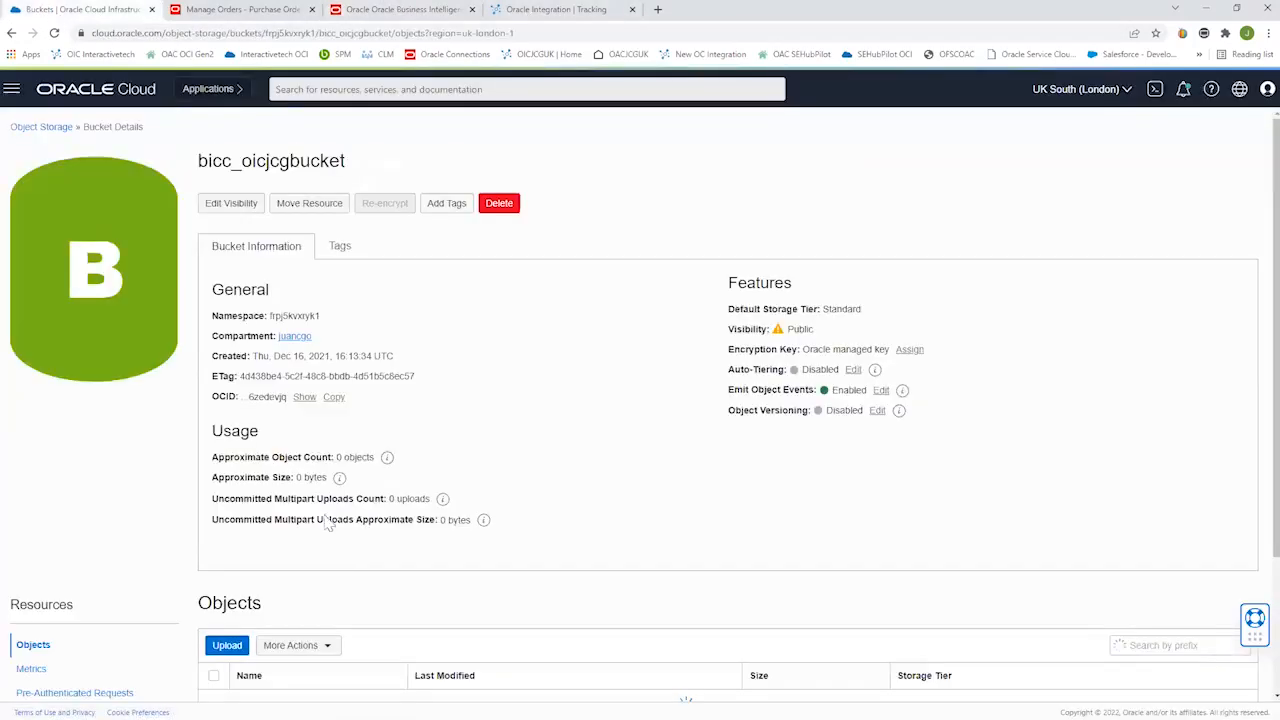
{"action": "scroll", "coordinate": [1043, 455], "scroll_direction": "down", "scroll_amount": 1}
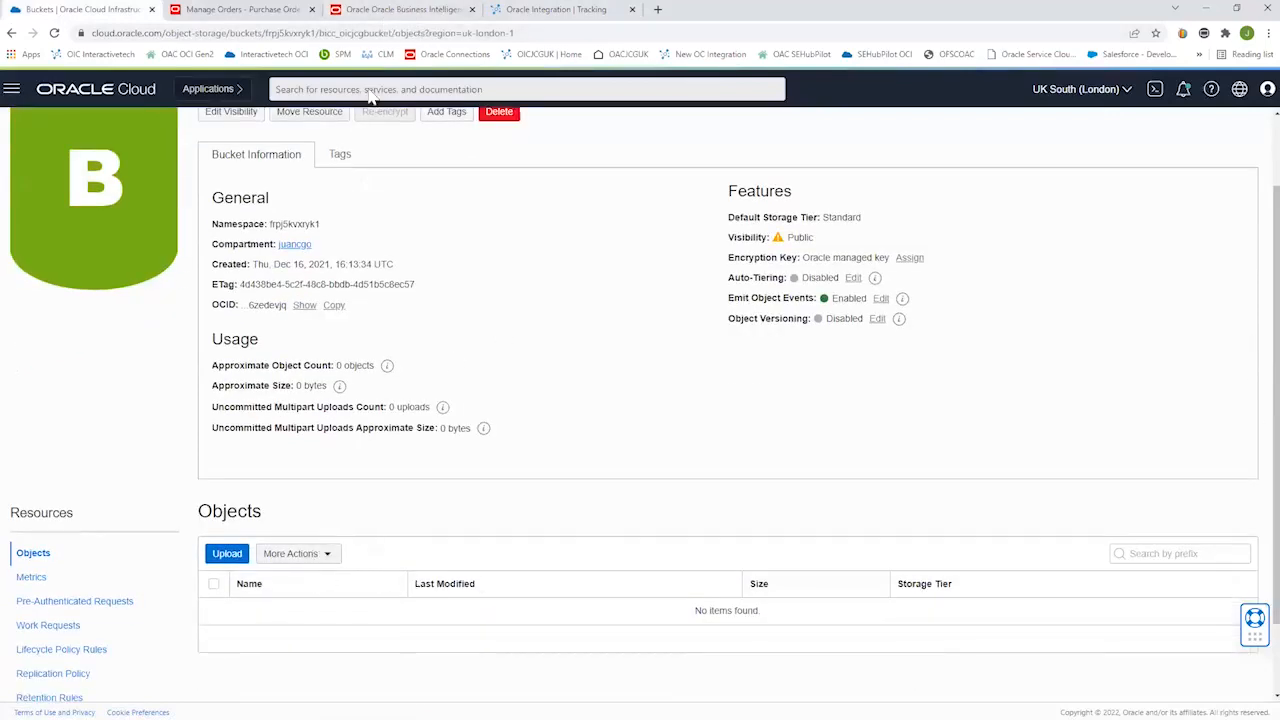
Return to the BI Cloud Connector Console and add a new extract schedule with the job type Application Data Extract.
{"action": "left_click", "coordinate": [400, 9]}
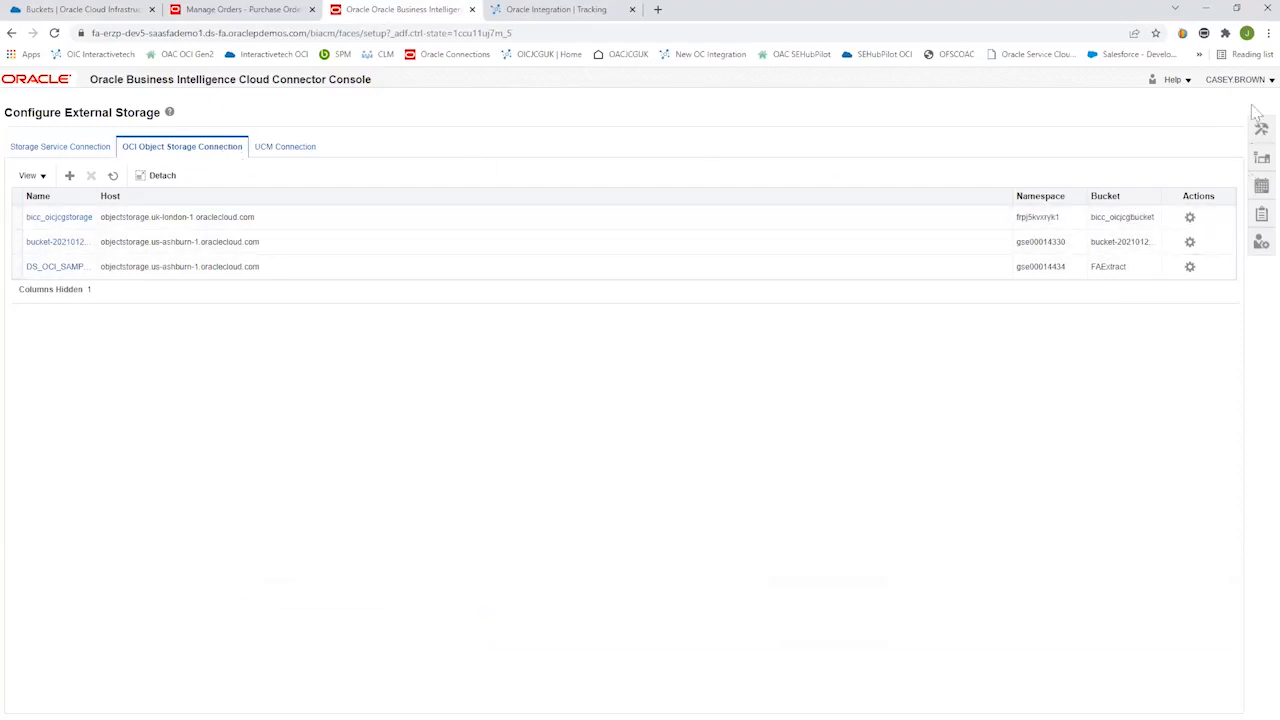
{"action": "left_click", "coordinate": [1260, 186]}
{"action": "left_click", "coordinate": [1200, 120]}
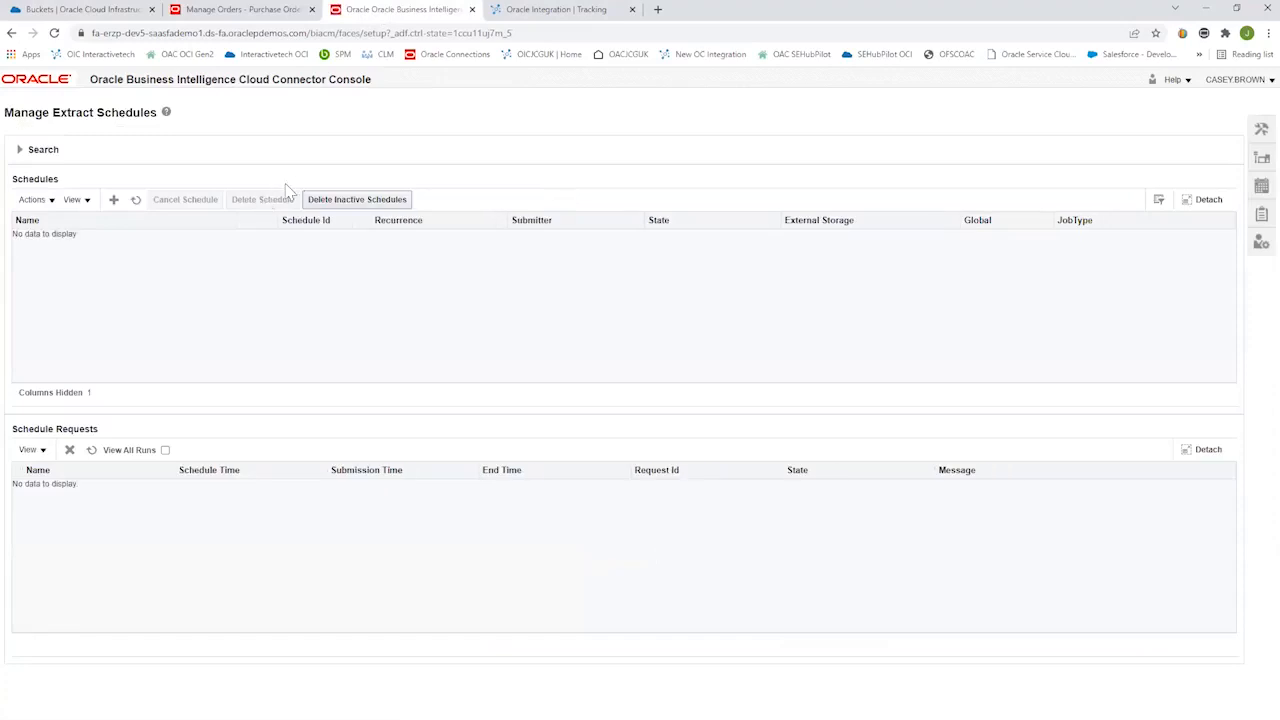
{"action": "left_click", "coordinate": [113, 199]}
{"action": "left_click", "coordinate": [226, 192]}
{"action": "left_click", "coordinate": [176, 212]}
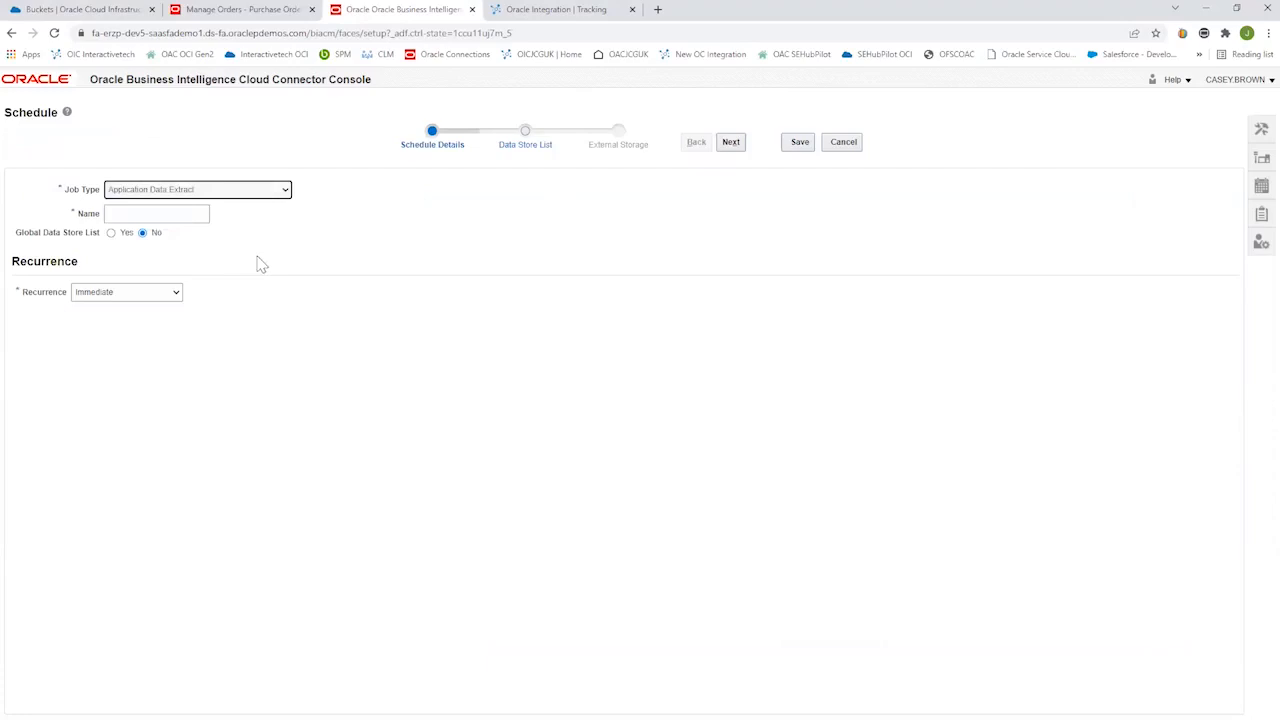
Give the schedule a name ending in test1 and enable the PrcPoPublicView StandardLinePVO data store for extract.
{"action": "left_click", "coordinate": [181, 218]}
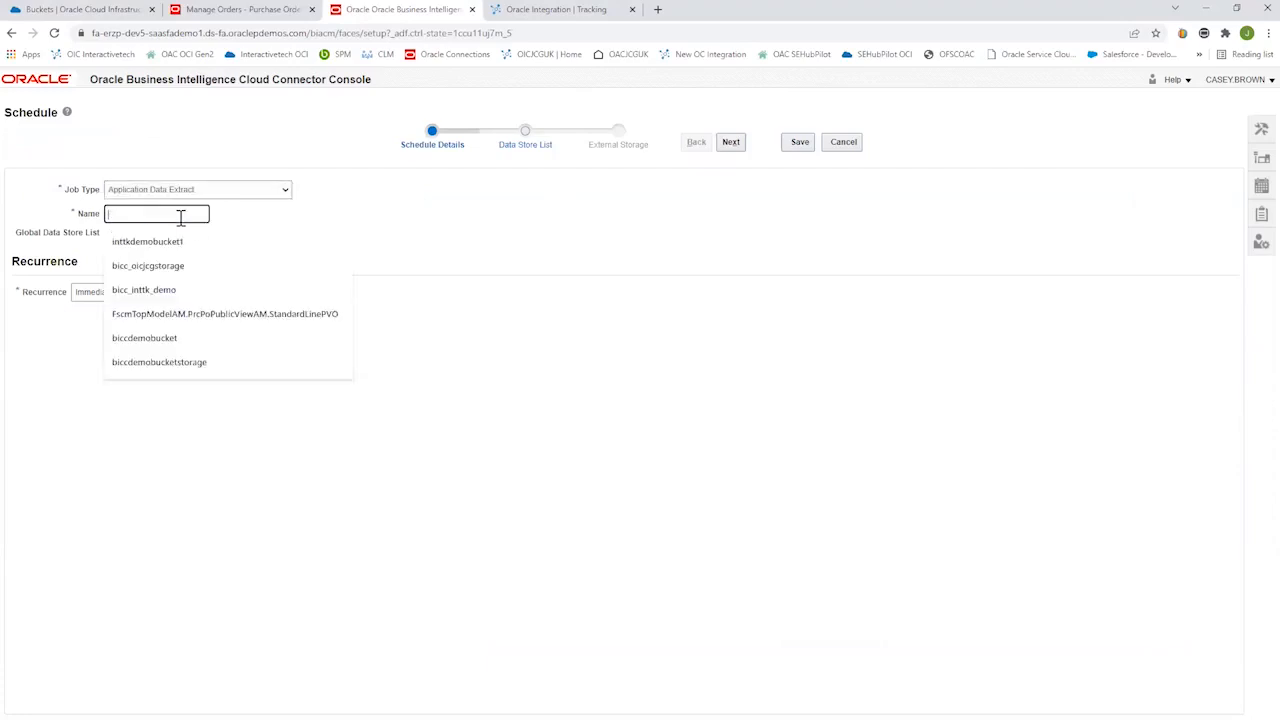
{"action": "left_click", "coordinate": [160, 265]}
{"action": "type", "text": "ent"}
{"action": "type", "text": "test1"}
{"action": "left_click", "coordinate": [731, 142]}
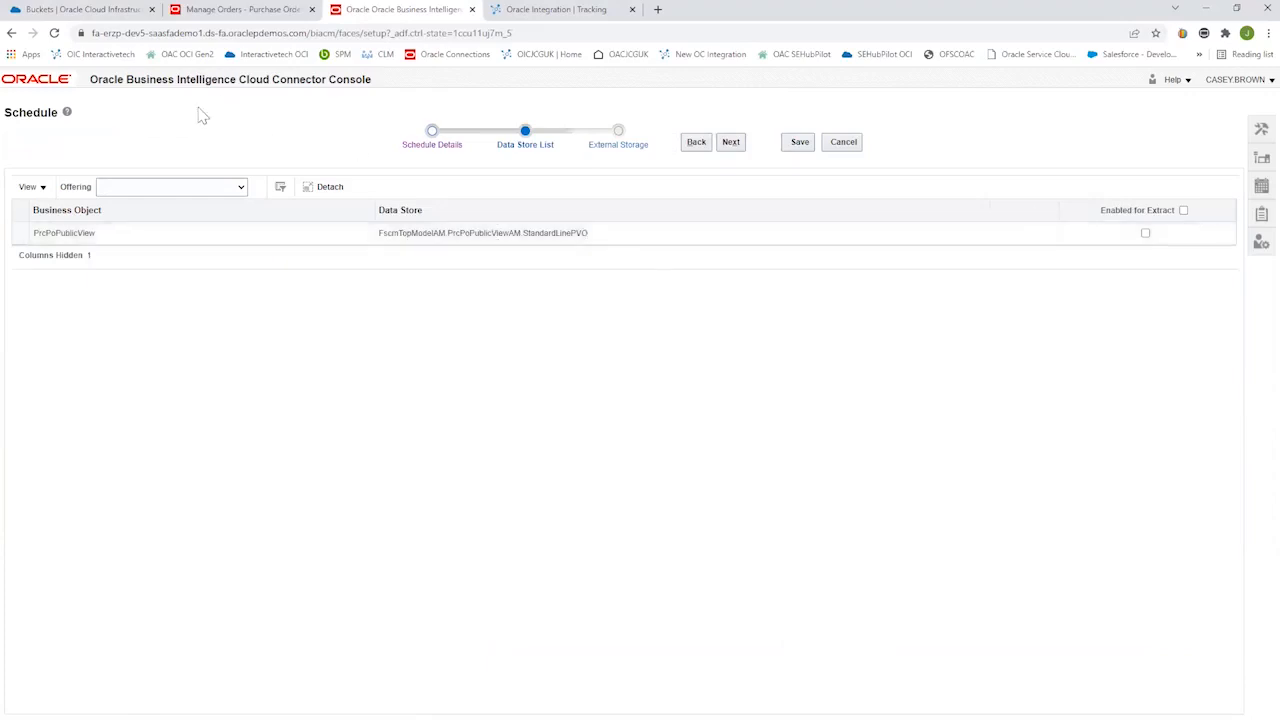
{"action": "left_click", "coordinate": [1145, 233]}
{"action": "left_click", "coordinate": [742, 146]}
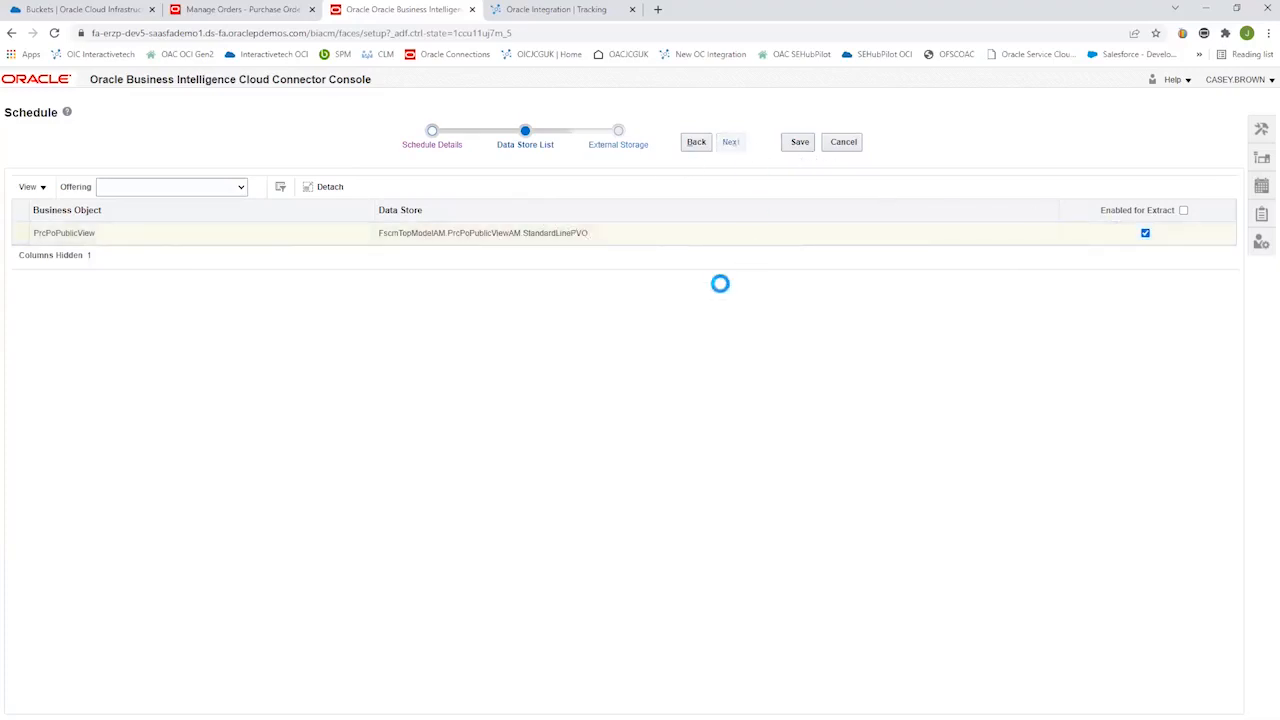
Choose bicc_oicjcgstorage as the schedule's external storage and save the extract schedule.
{"action": "left_click", "coordinate": [166, 194]}
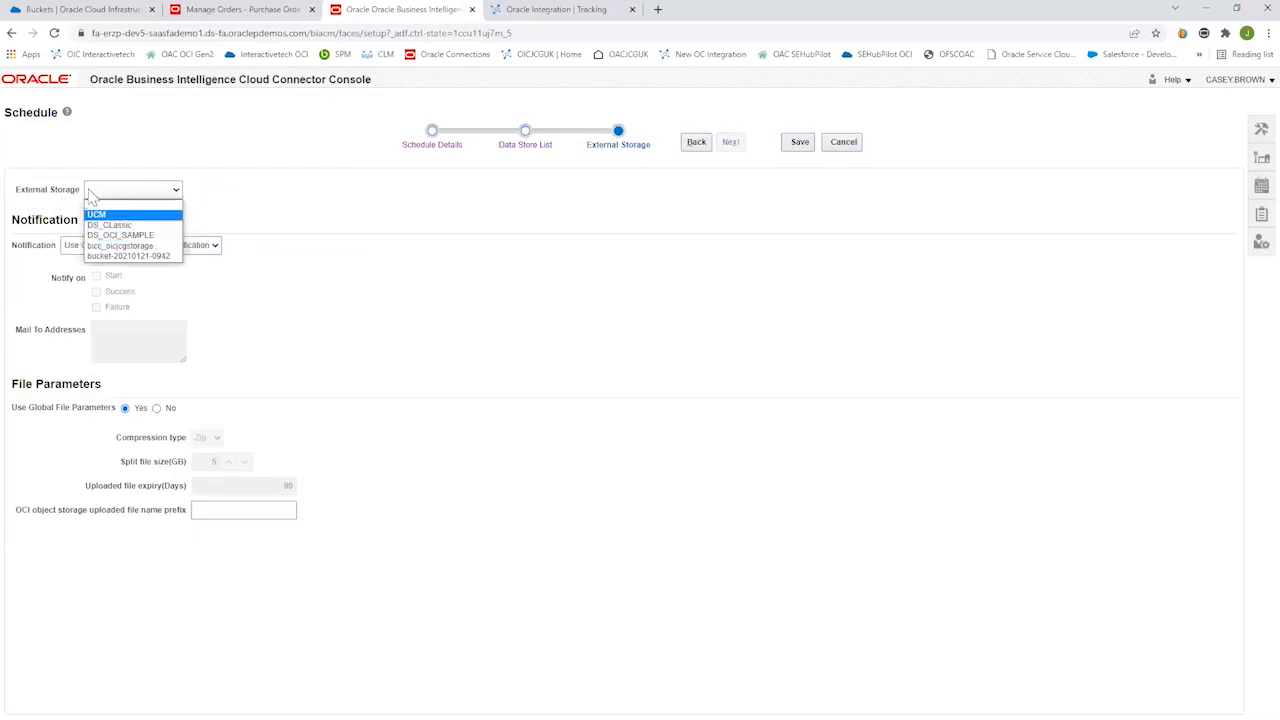
{"action": "left_click", "coordinate": [128, 246]}
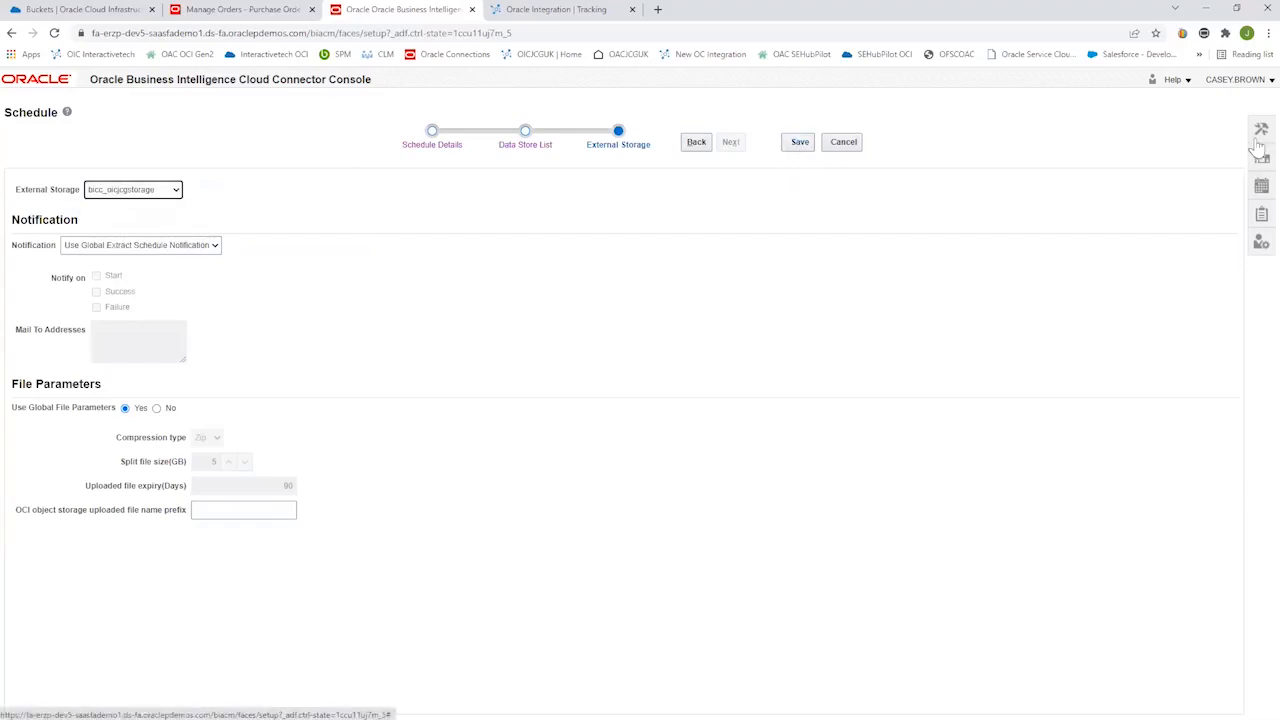
{"action": "left_click", "coordinate": [801, 142]}
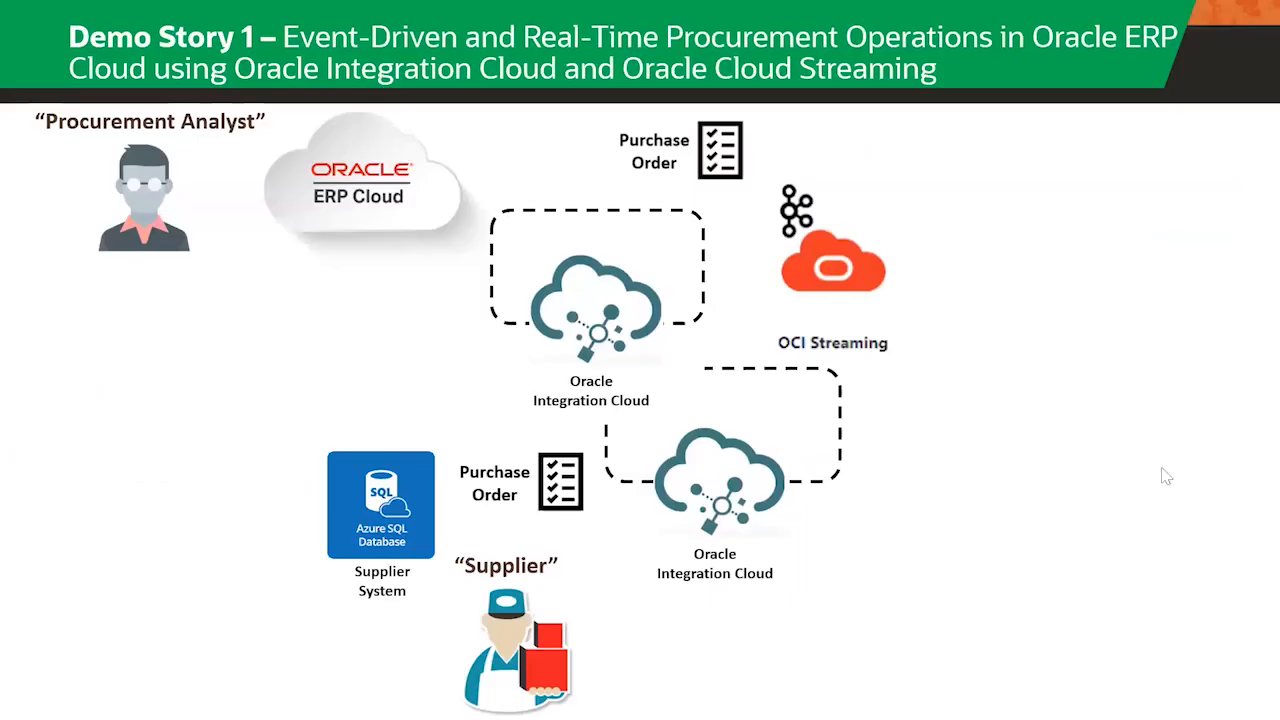
{"action": "left_click", "coordinate": [1139, 469]}
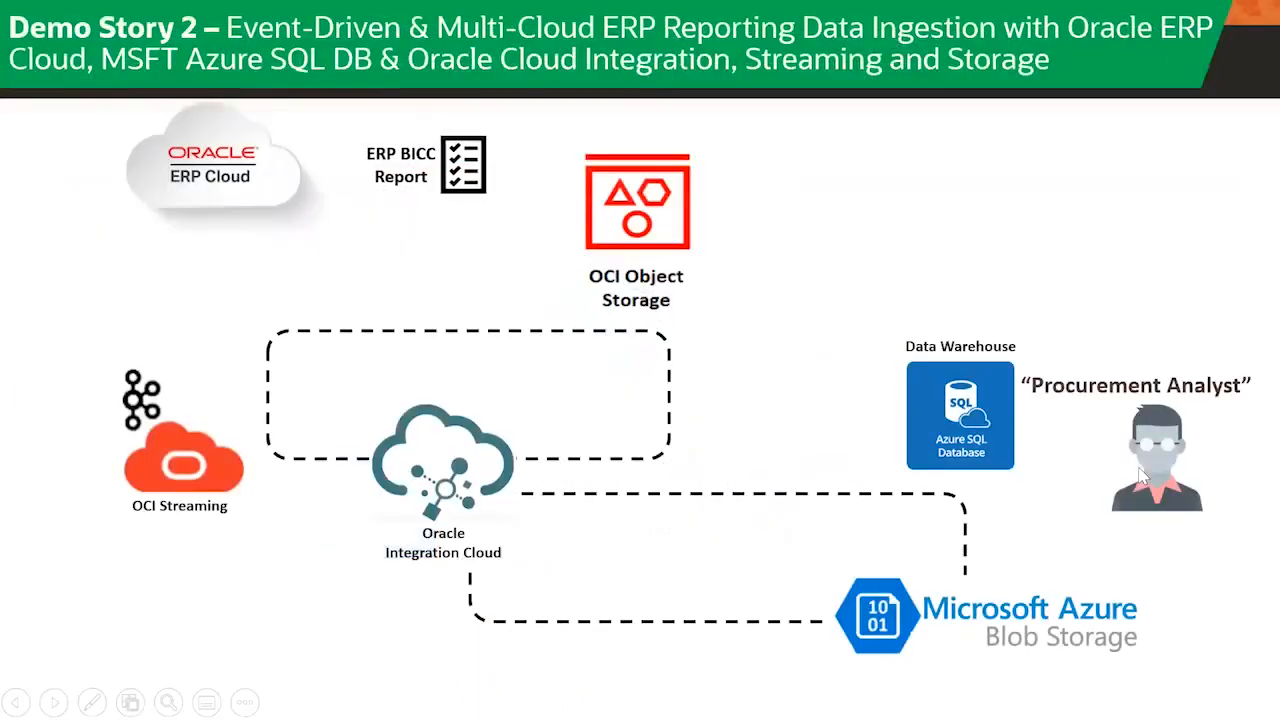
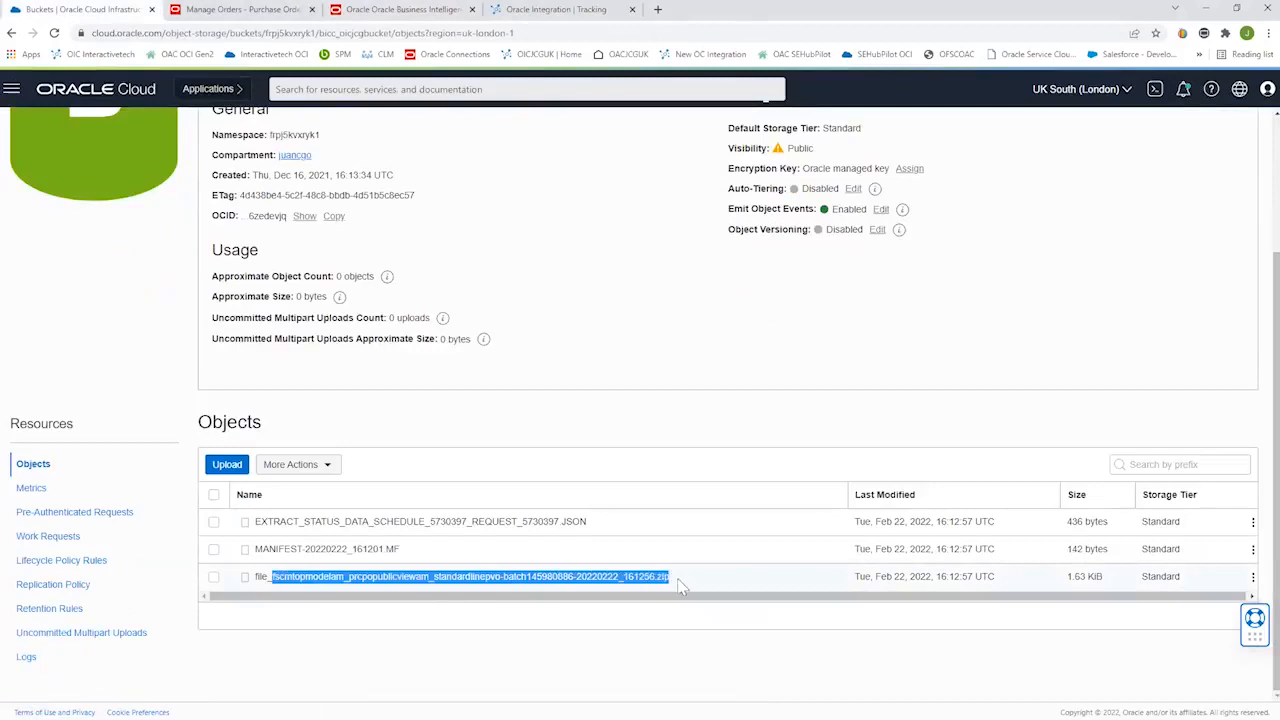
Open the bicc_POextractcreated rule of the Events Service in edit mode and review its conditions and streaming action.
{"action": "left_click", "coordinate": [611, 624]}
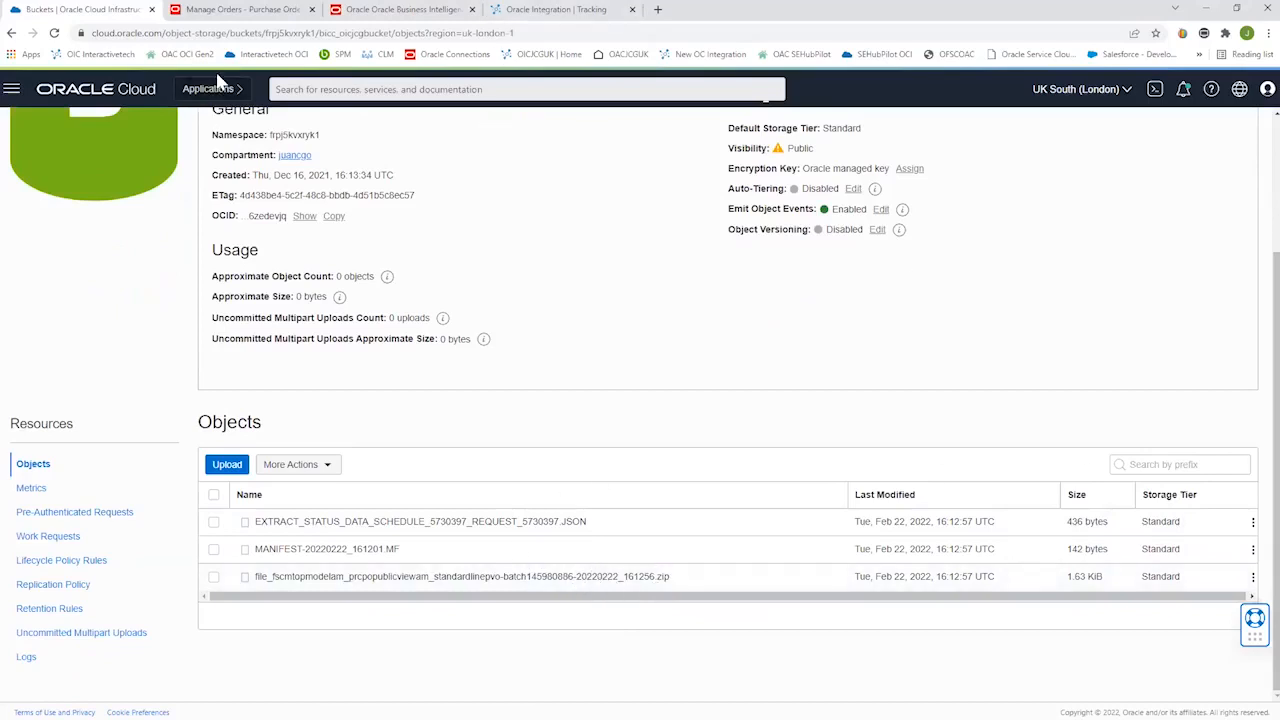
{"action": "left_click", "coordinate": [11, 89]}
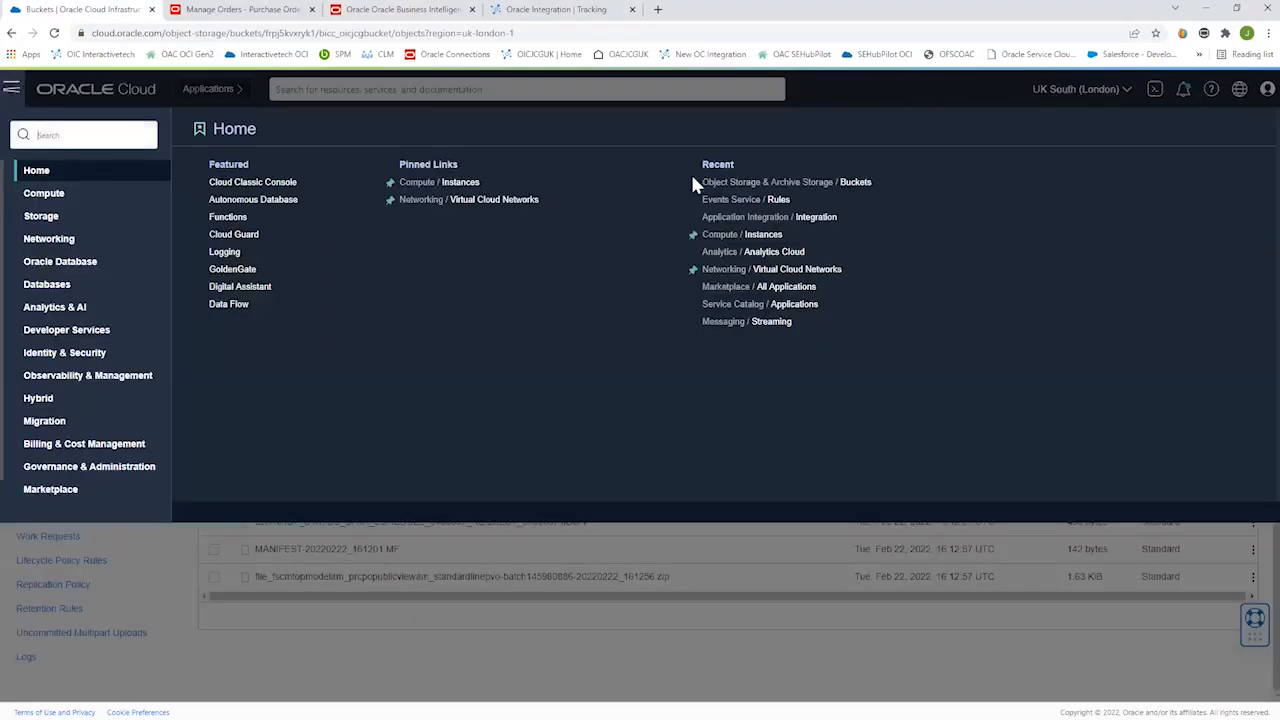
{"action": "left_click", "coordinate": [777, 199]}
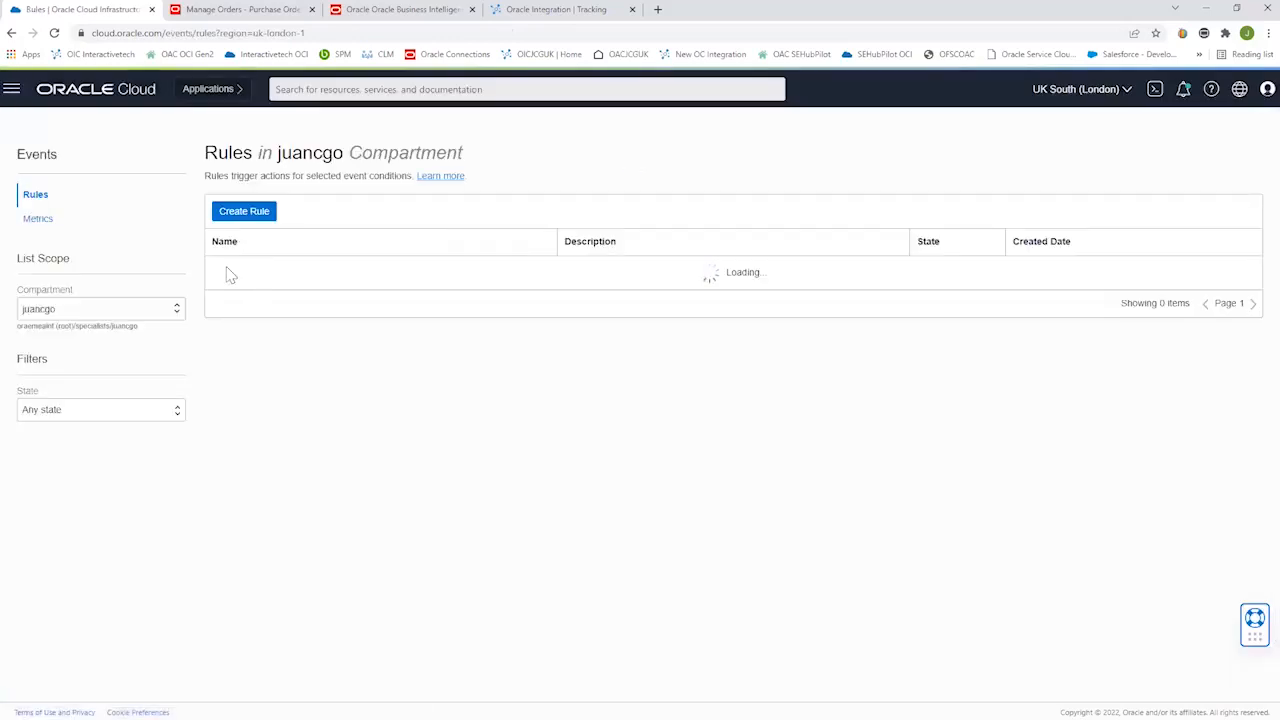
{"action": "left_click", "coordinate": [252, 270]}
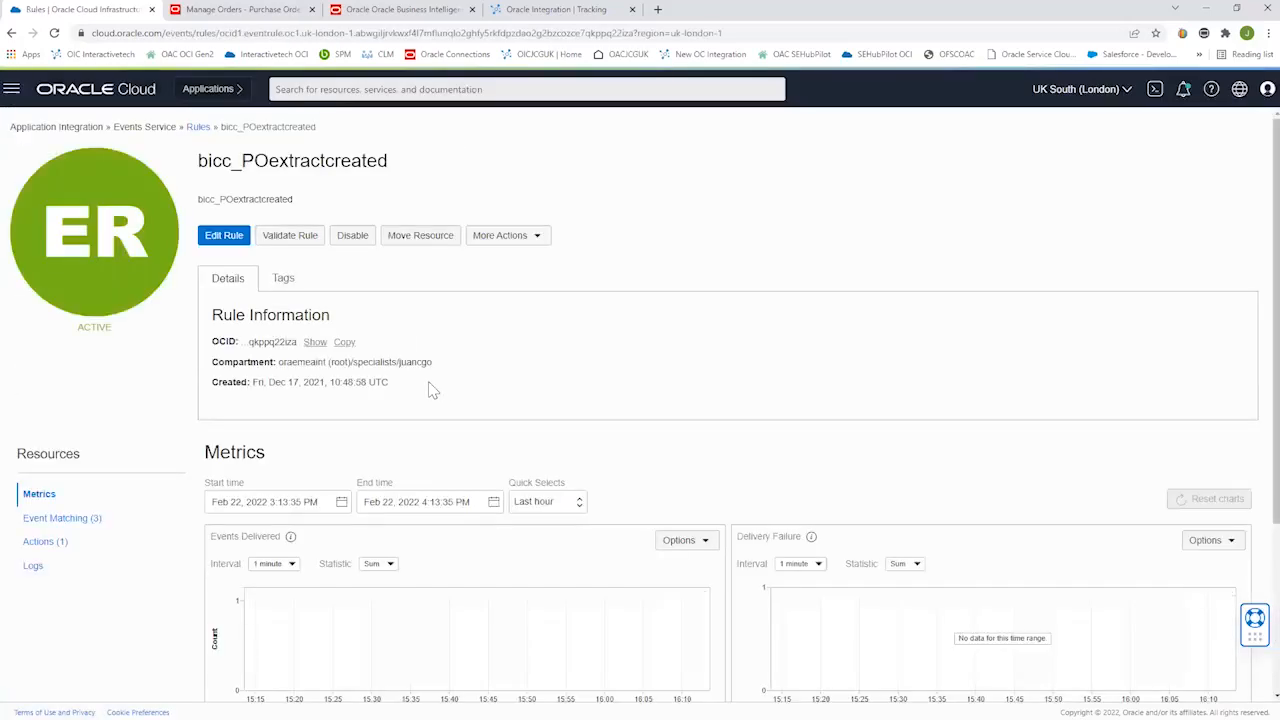
{"action": "left_click", "coordinate": [224, 236]}
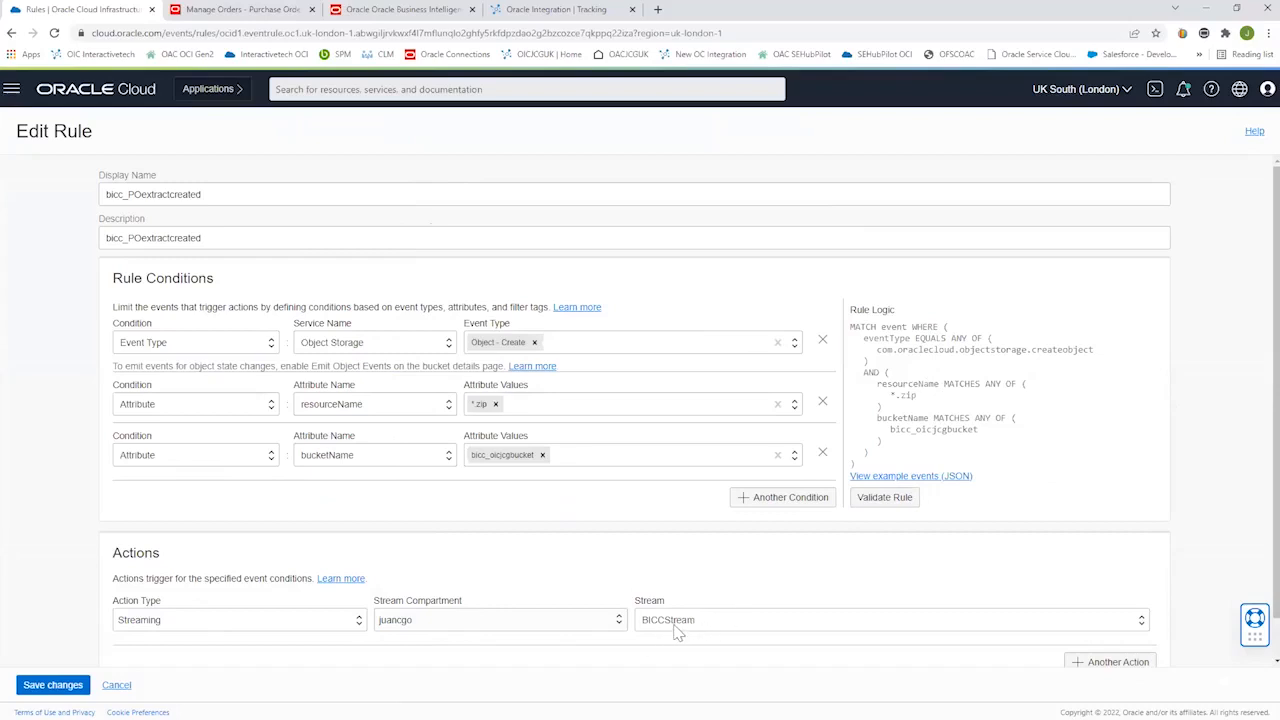
Open the Streaming service's list of streams and go to its second page to find BICCStream.
{"action": "left_click", "coordinate": [12, 89]}
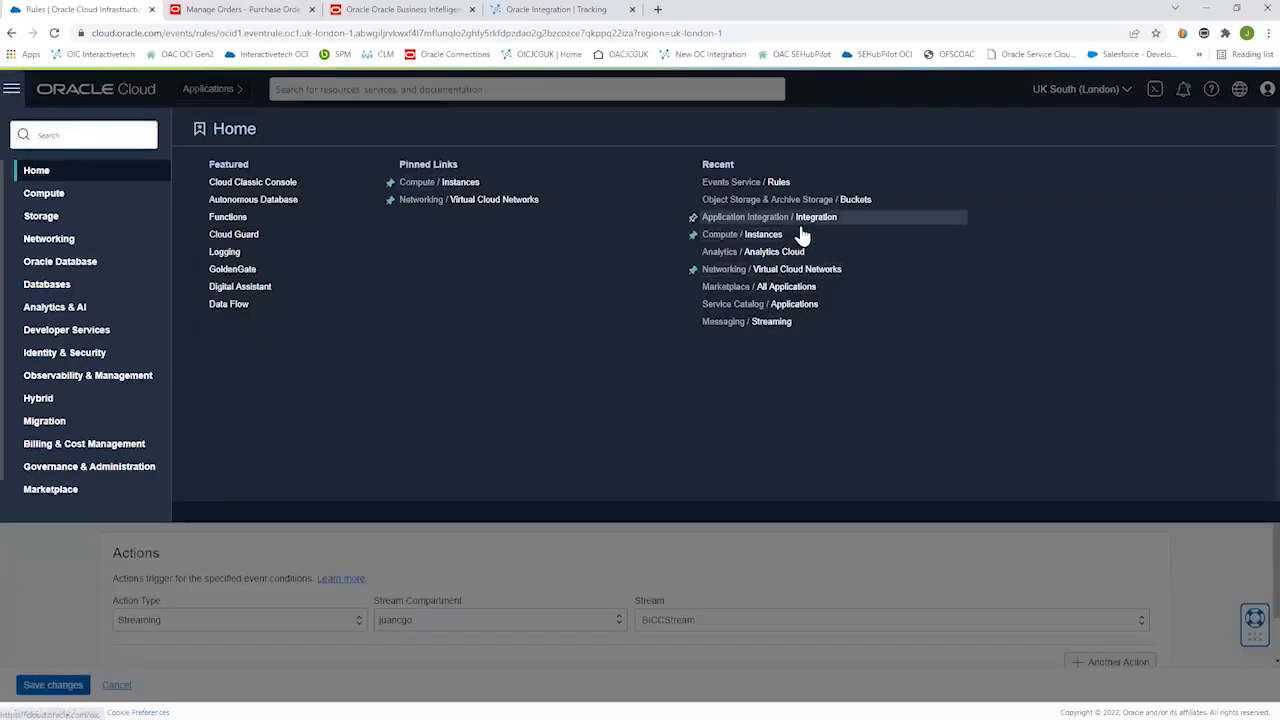
{"action": "left_click", "coordinate": [772, 322]}
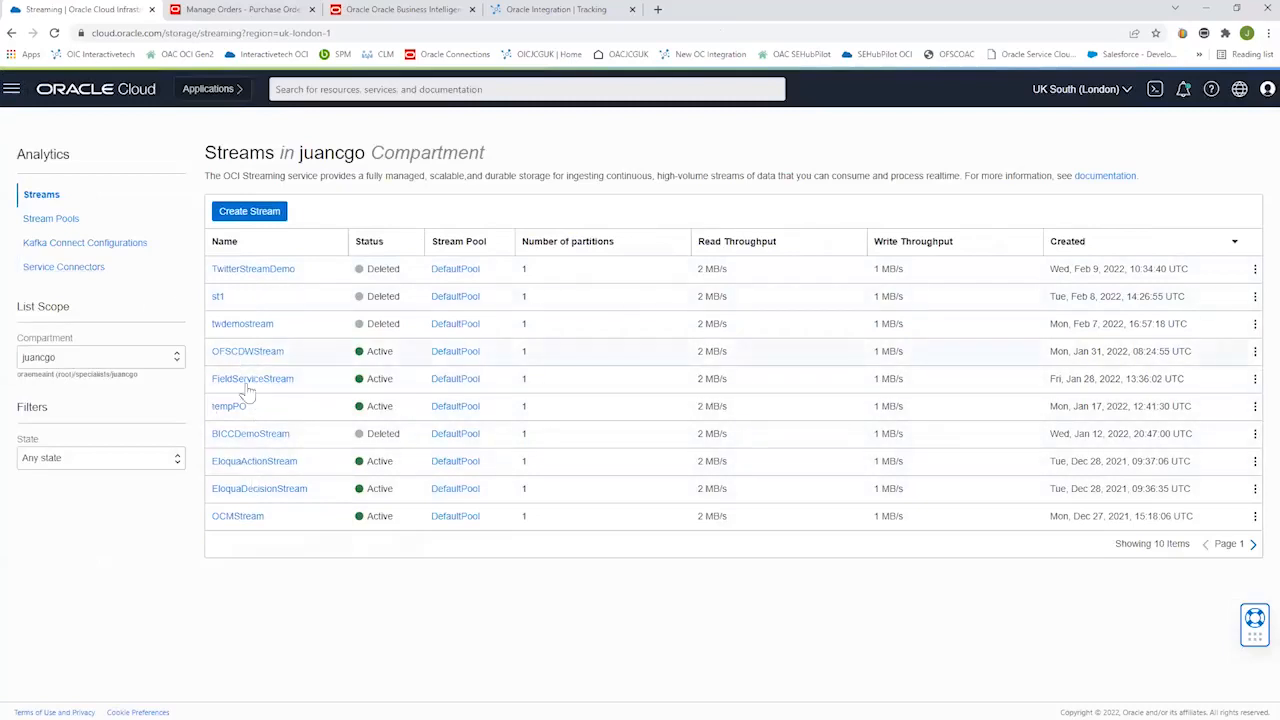
{"action": "left_click", "coordinate": [1253, 544]}
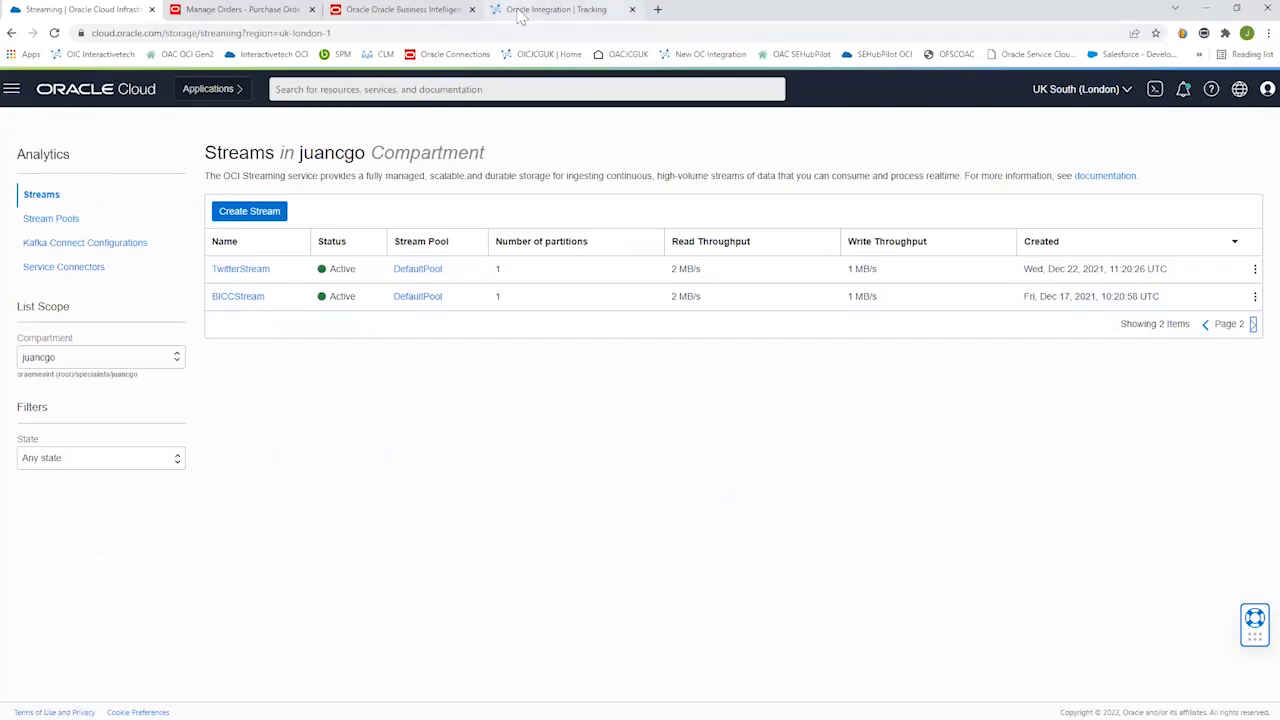
Switch to Oracle Integration tracking, refresh the instances and open the I40_08_01_AzureSQLDB instance for the bicc_oicjcgbucket bucket.
{"action": "left_click", "coordinate": [548, 9]}
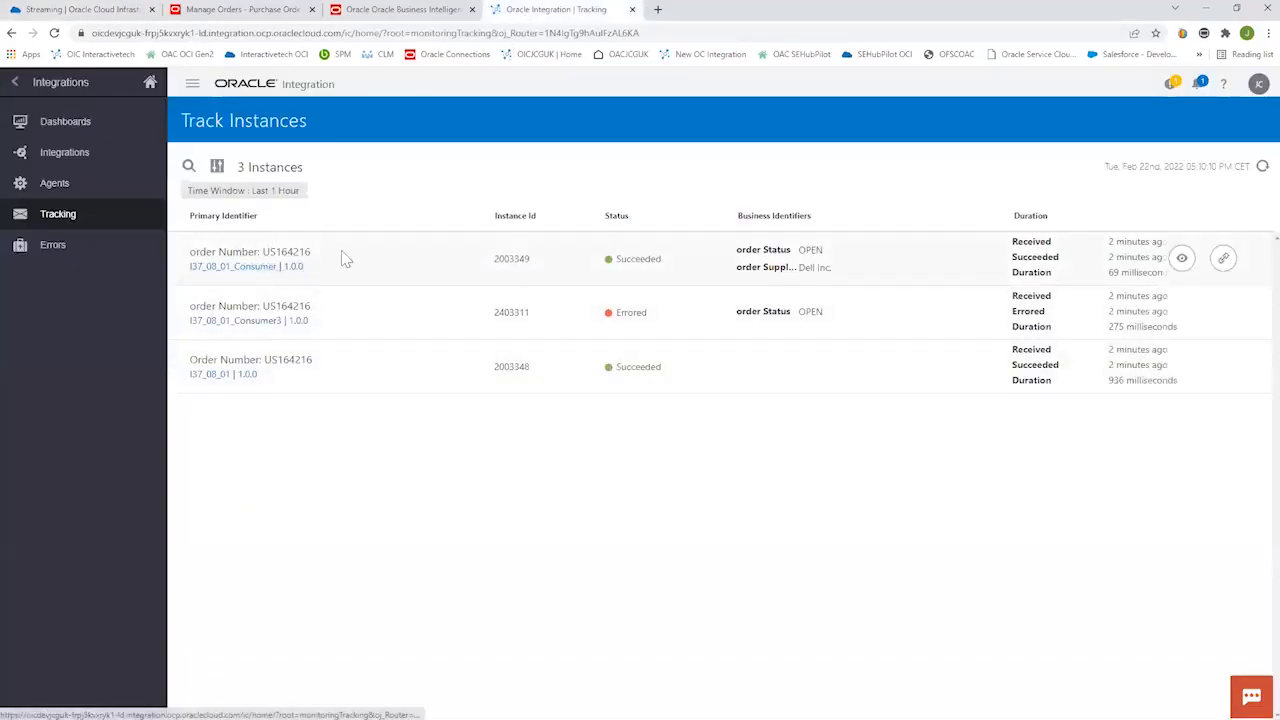
{"action": "left_click", "coordinate": [1261, 167]}
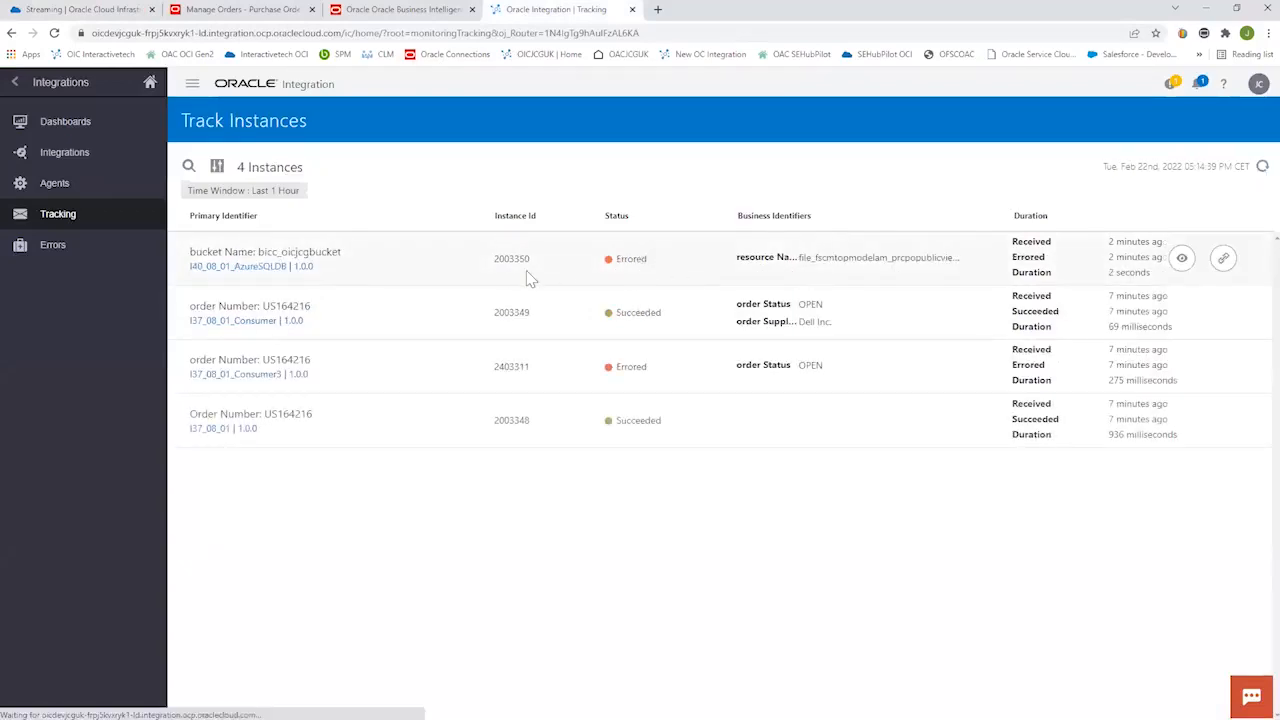
{"action": "left_click", "coordinate": [280, 256]}
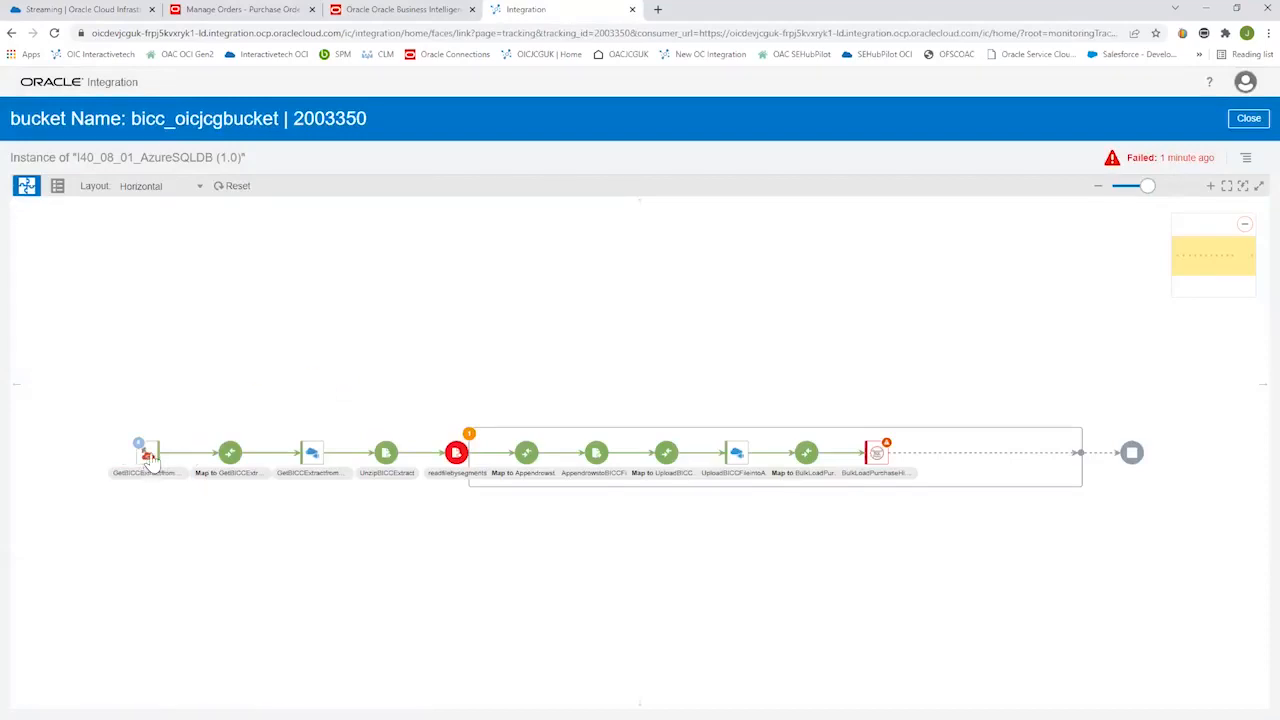
Review the stream and partition settings of the GetBICCExtractfromStream trigger and close its configuration.
{"action": "left_click", "coordinate": [141, 453]}
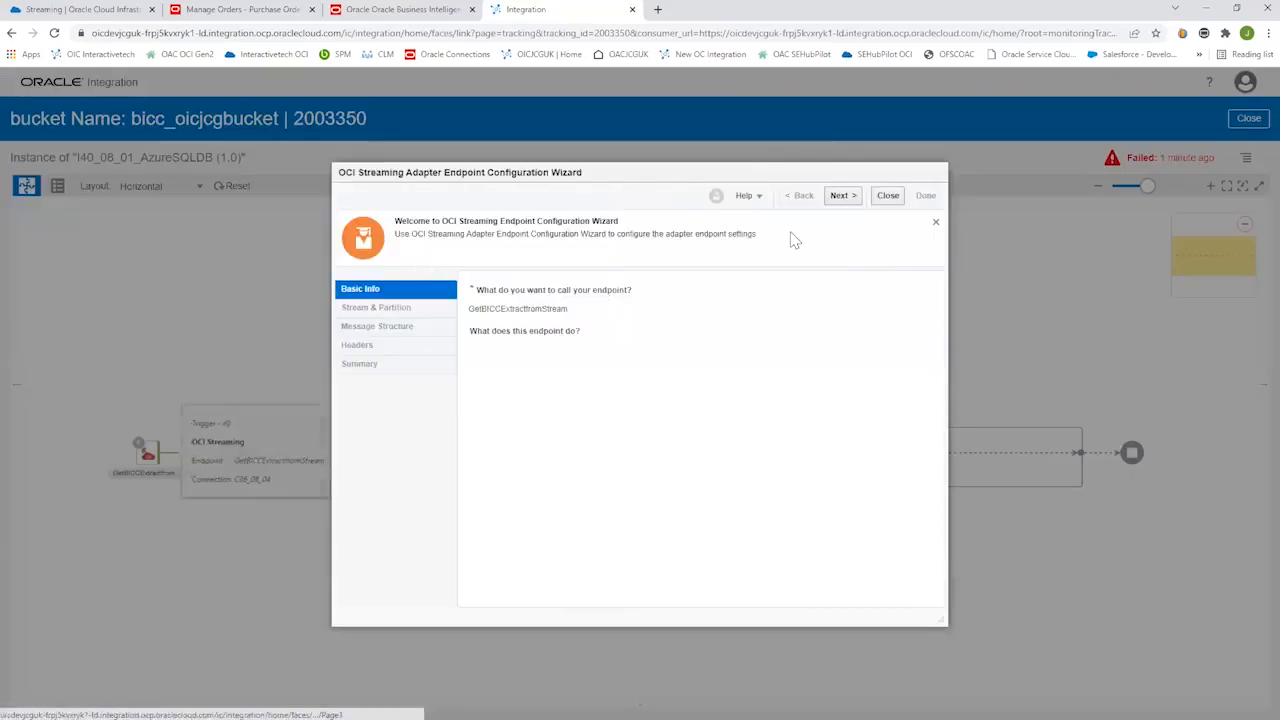
{"action": "left_click", "coordinate": [848, 198]}
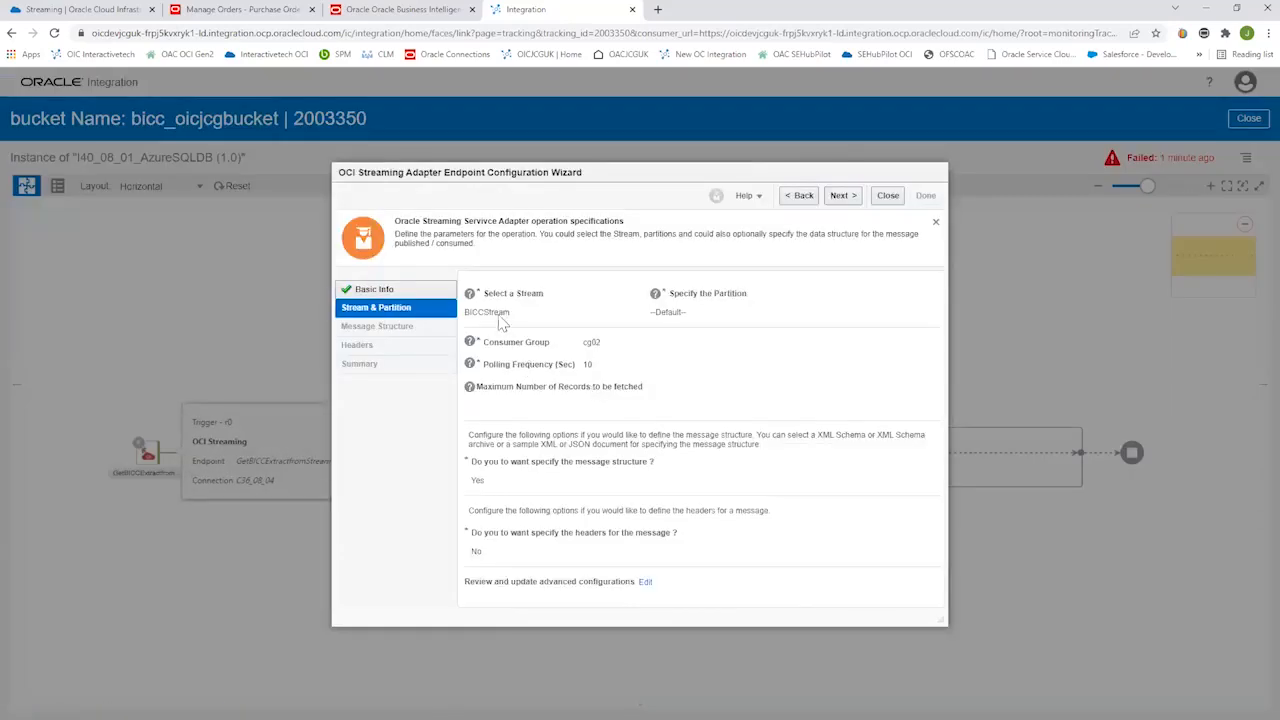
{"action": "left_click", "coordinate": [888, 196]}
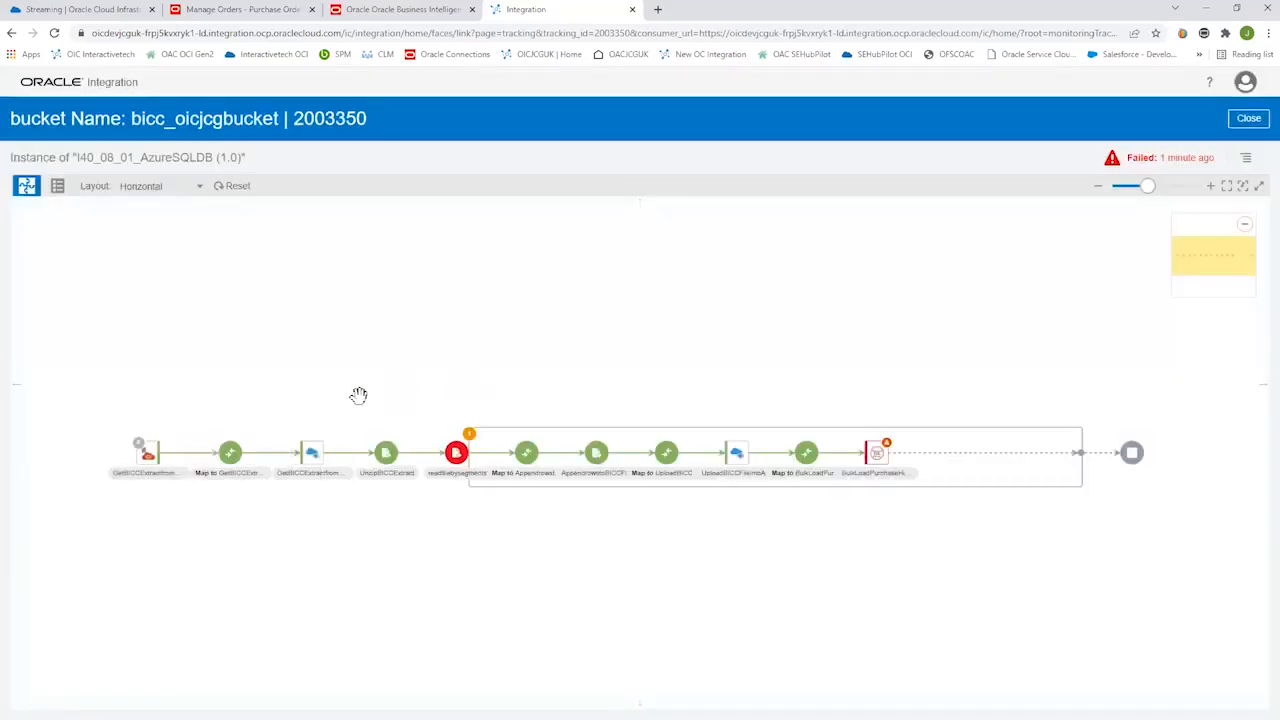
Inspect the flow's actions from fetching the BICC extract from the bucket through unzipping and reading it by segments to the Azure upload.
{"action": "left_click", "coordinate": [312, 458]}
{"action": "mouse_move", "coordinate": [313, 458]}
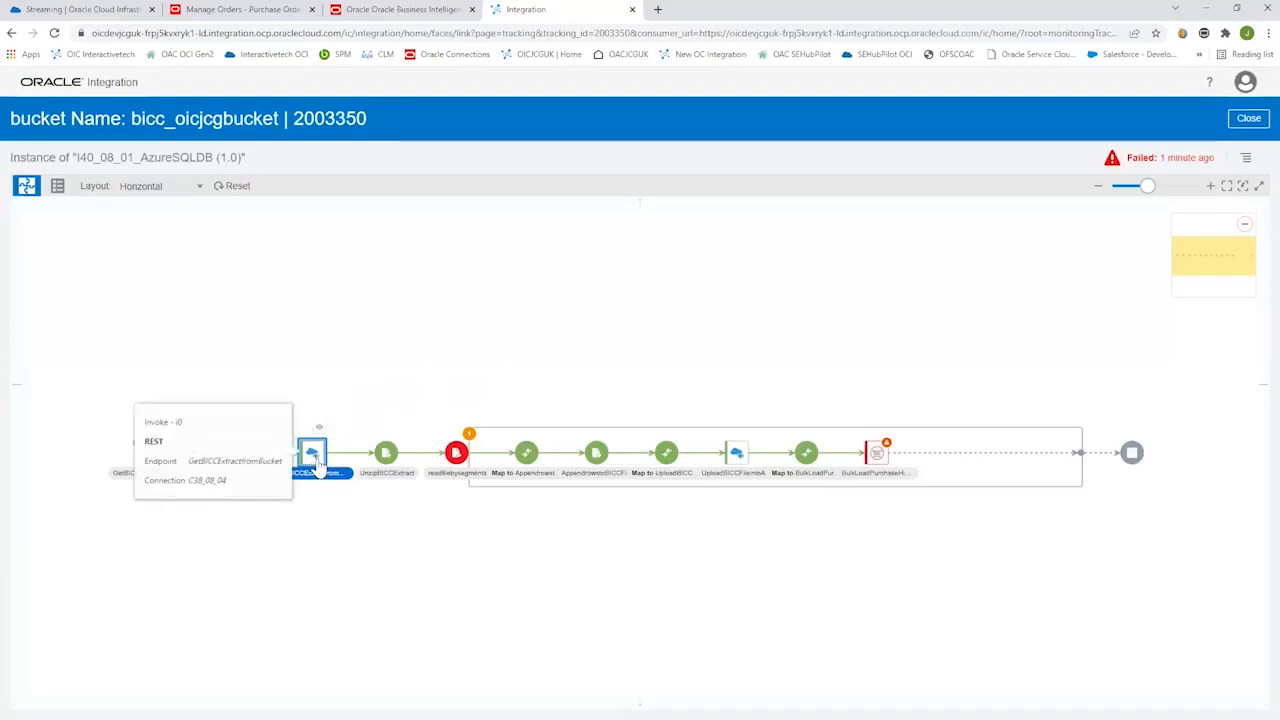
{"action": "mouse_move", "coordinate": [388, 462]}
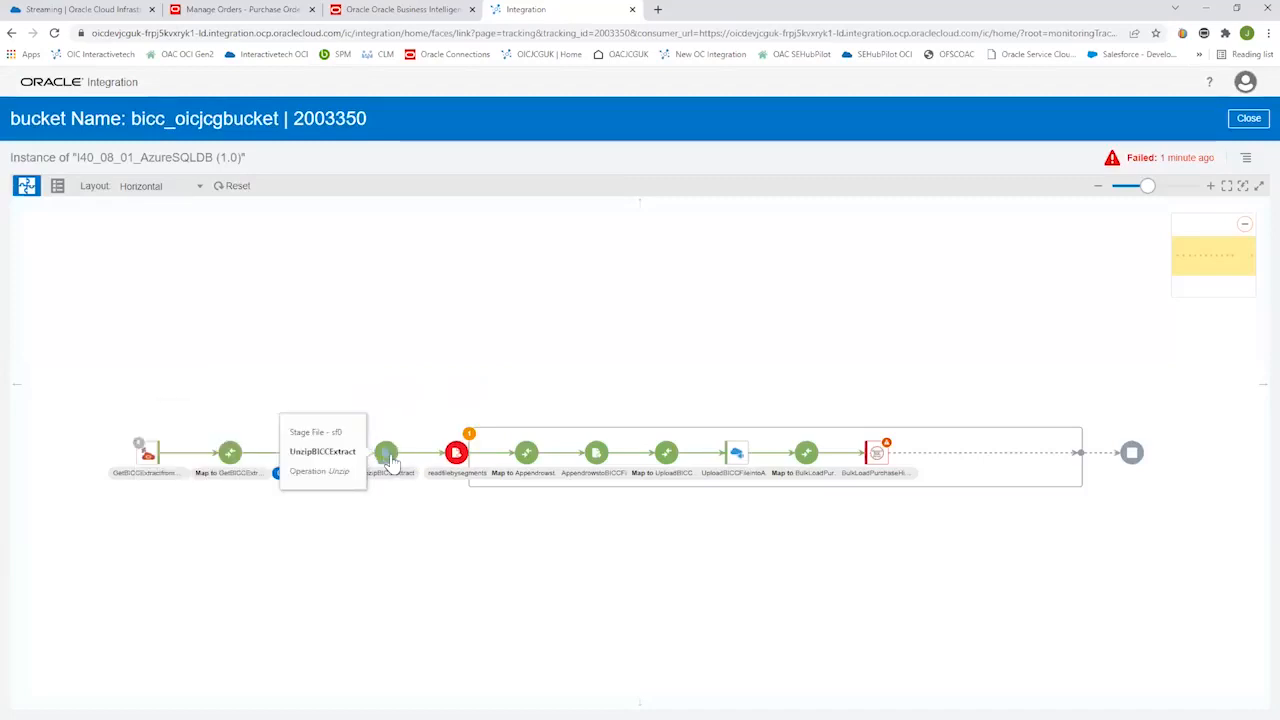
{"action": "left_click", "coordinate": [387, 455]}
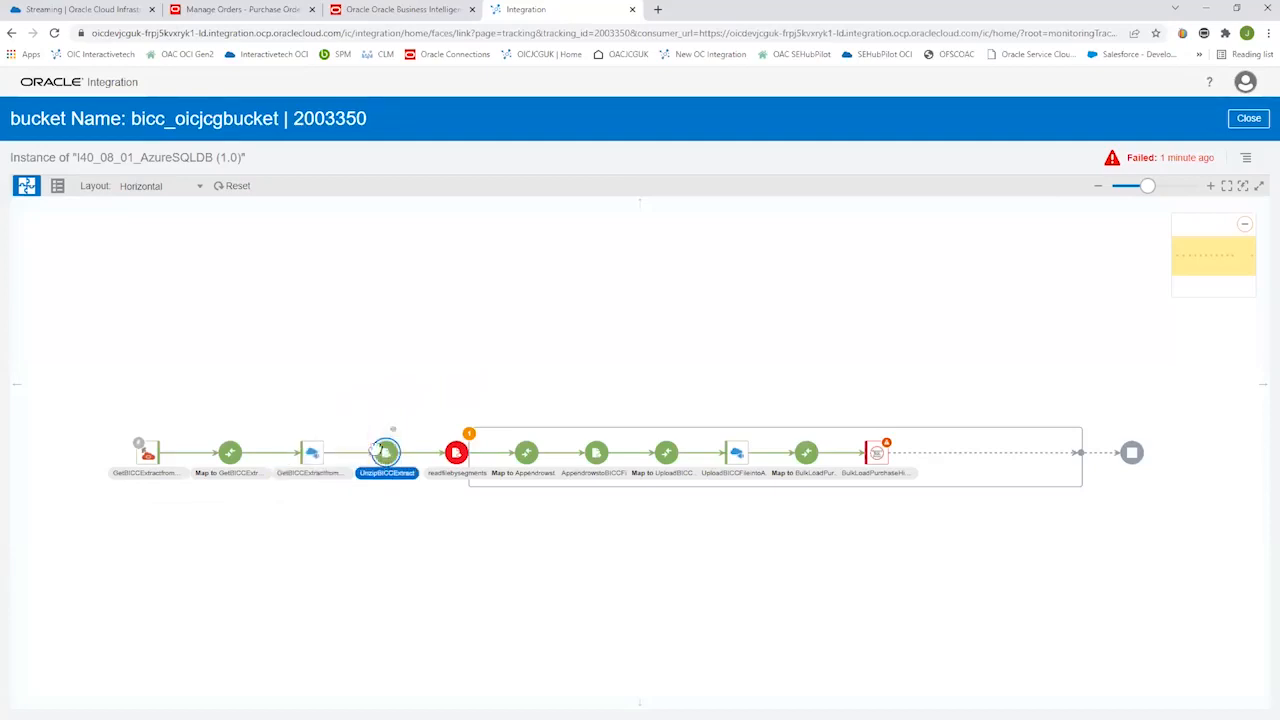
{"action": "left_click", "coordinate": [456, 458]}
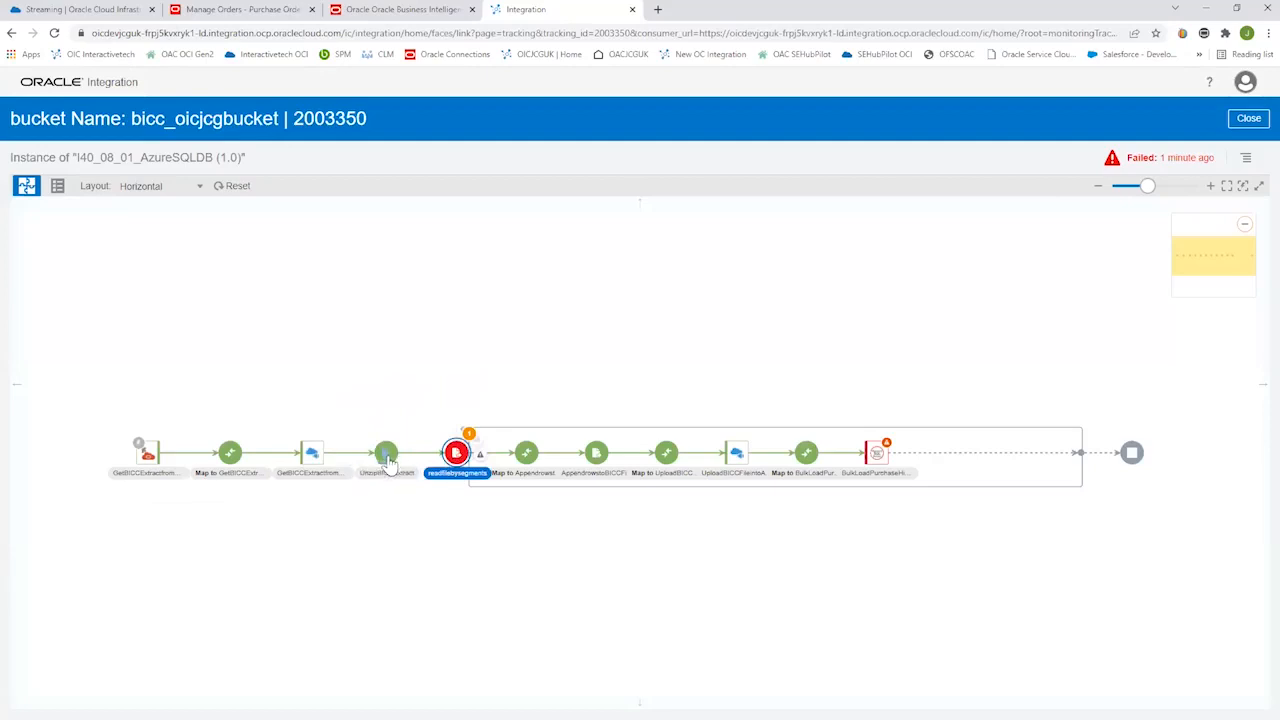
{"action": "mouse_move", "coordinate": [389, 463]}
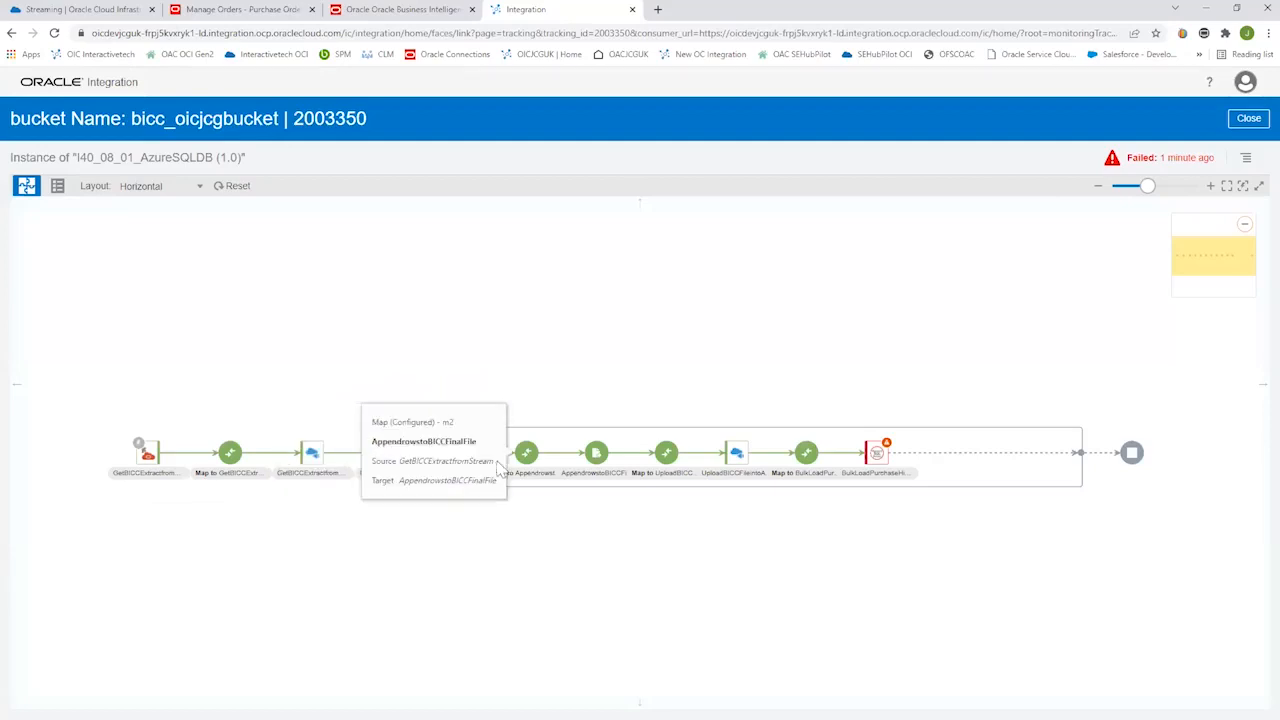
{"action": "left_click", "coordinate": [453, 552]}
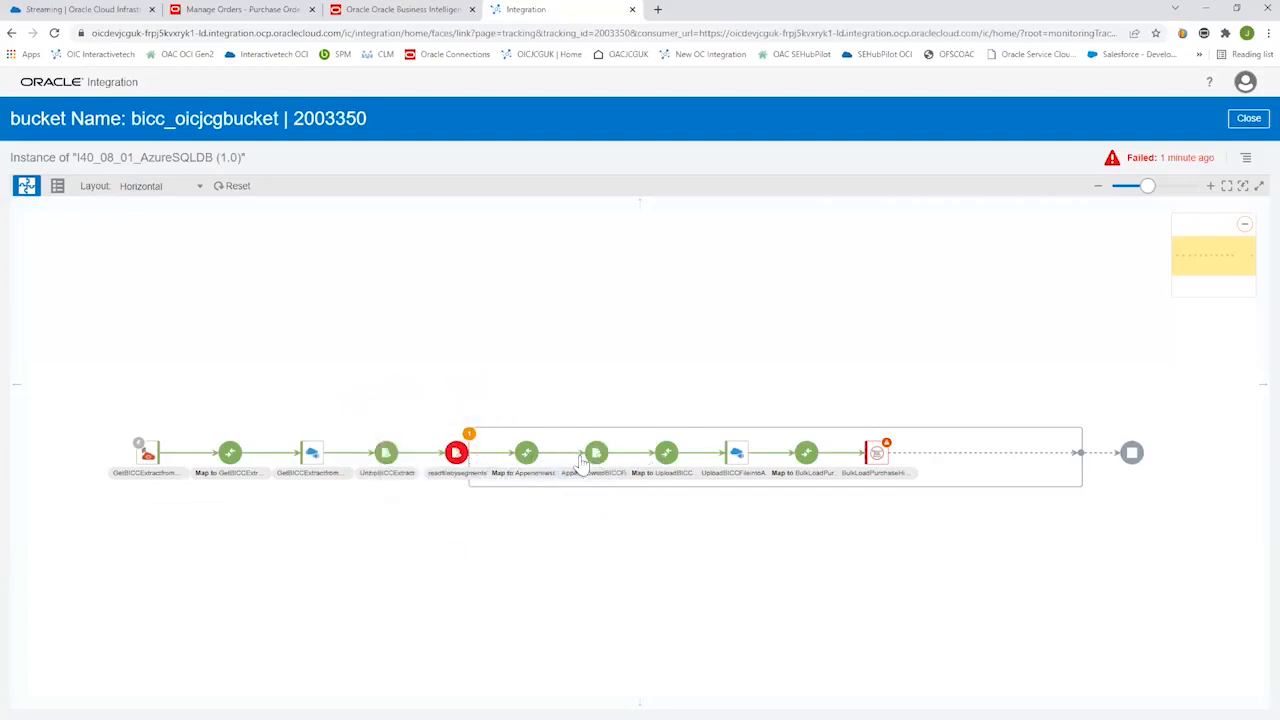
{"action": "left_click", "coordinate": [740, 453]}
View the BulkLoadPurchaseHistoryintoAzureSQLDB endpoint's stored procedure and arguments, and close its configuration.
{"action": "left_click", "coordinate": [880, 450]}
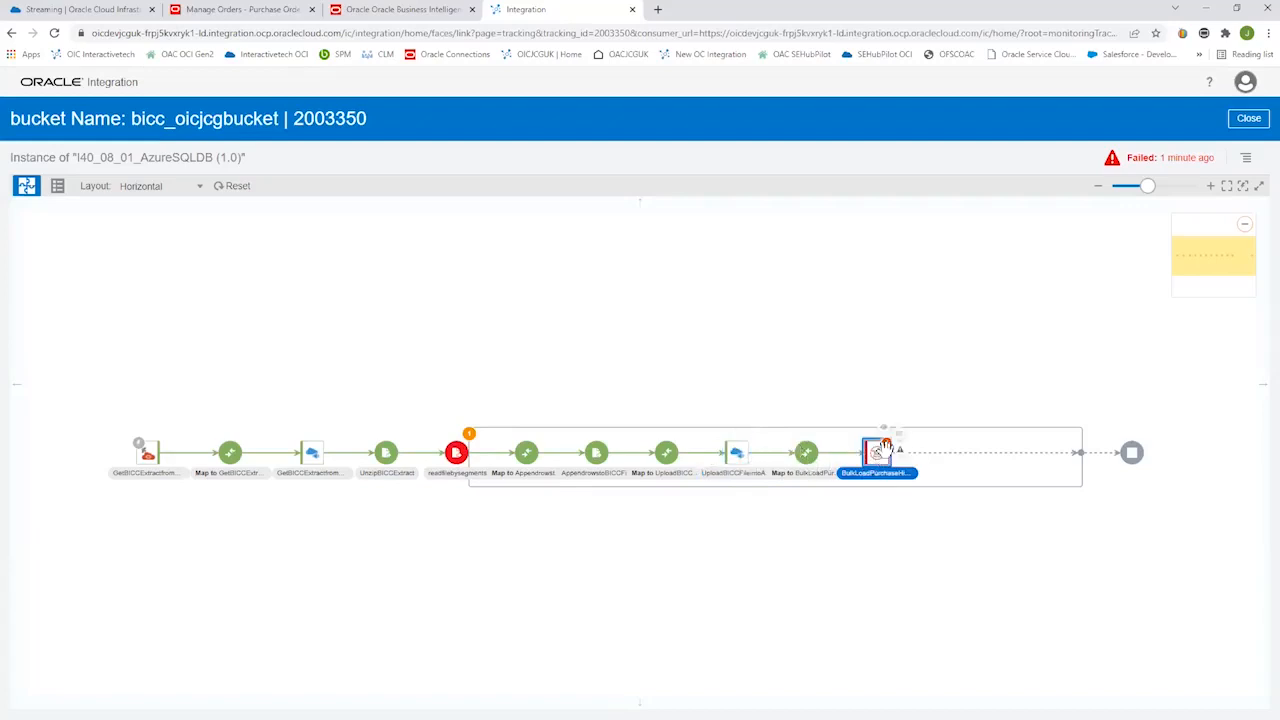
{"action": "left_click", "coordinate": [884, 428]}
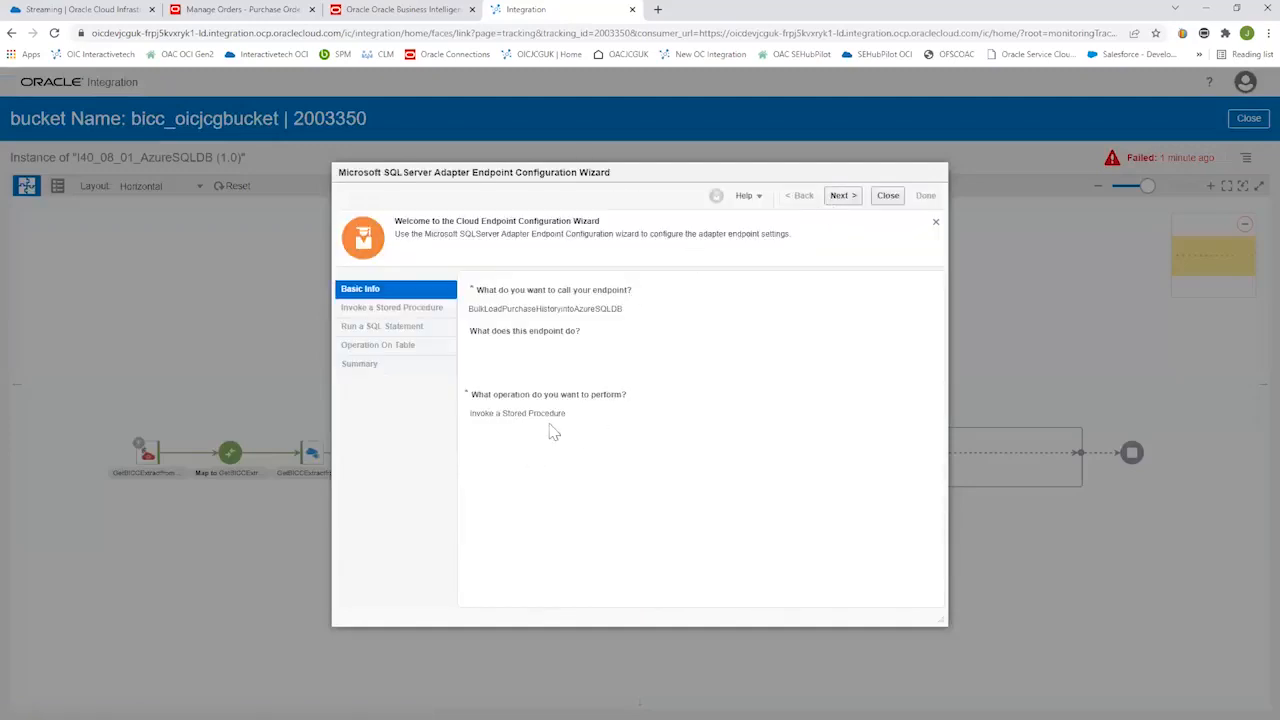
{"action": "left_click", "coordinate": [843, 196]}
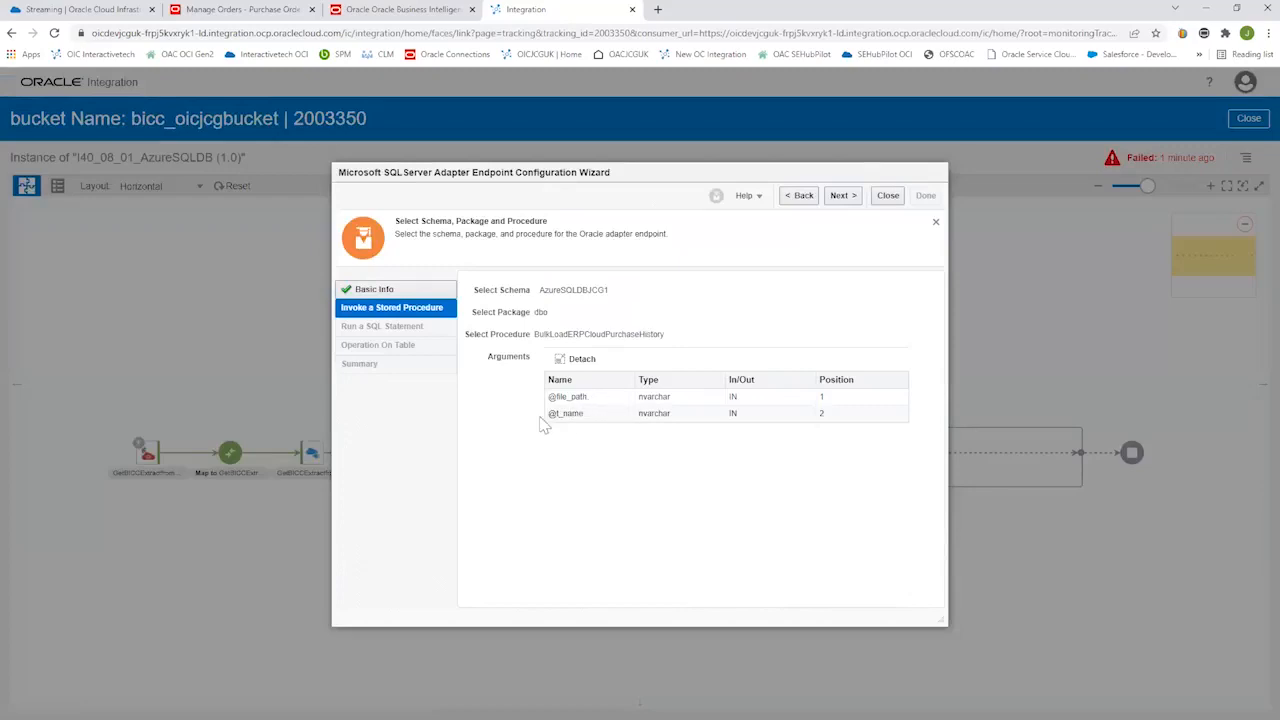
{"action": "left_click", "coordinate": [890, 199]}
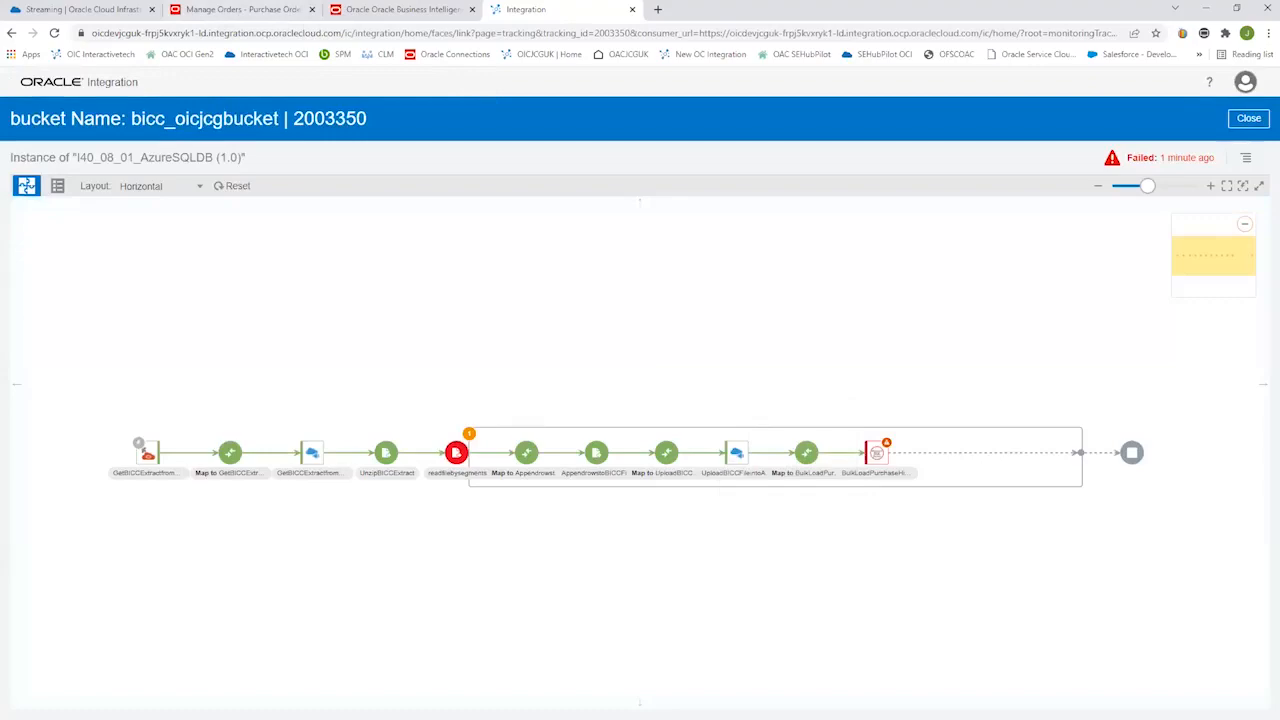
Switch to the Azure SQL query editor, open the definition of dbo.BulkLoadERPCloudPurchaseHistory and examine its BULK INSERT statement and data source.
{"action": "key", "text": "alt+Tab"}
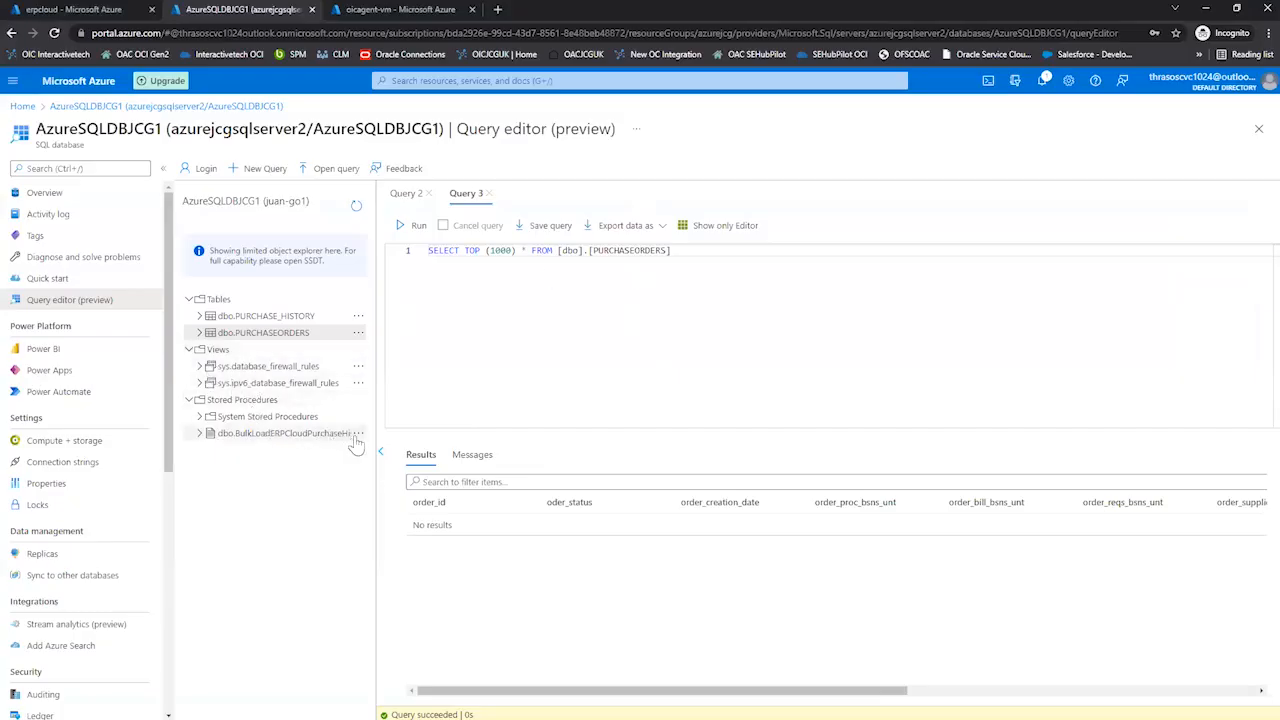
{"action": "left_click", "coordinate": [358, 433]}
{"action": "left_click", "coordinate": [388, 446]}
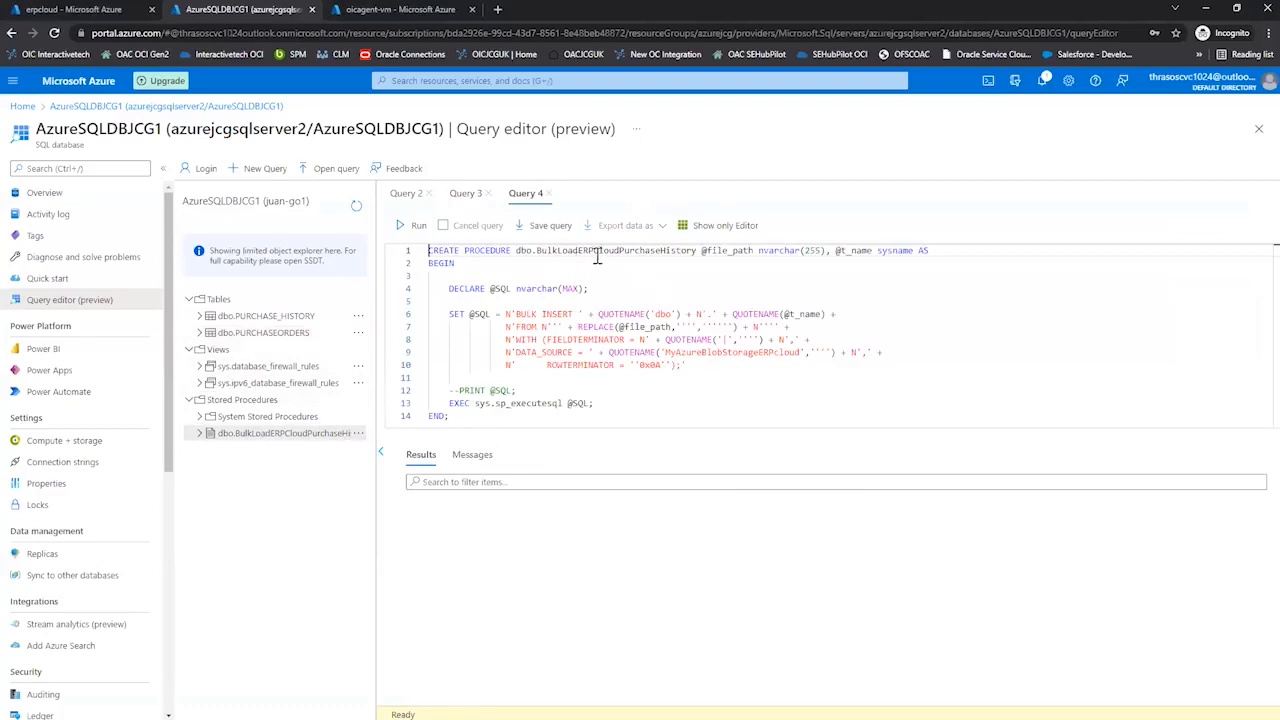
{"action": "left_click_drag", "start_coordinate": [516, 315], "coordinate": [576, 314]}
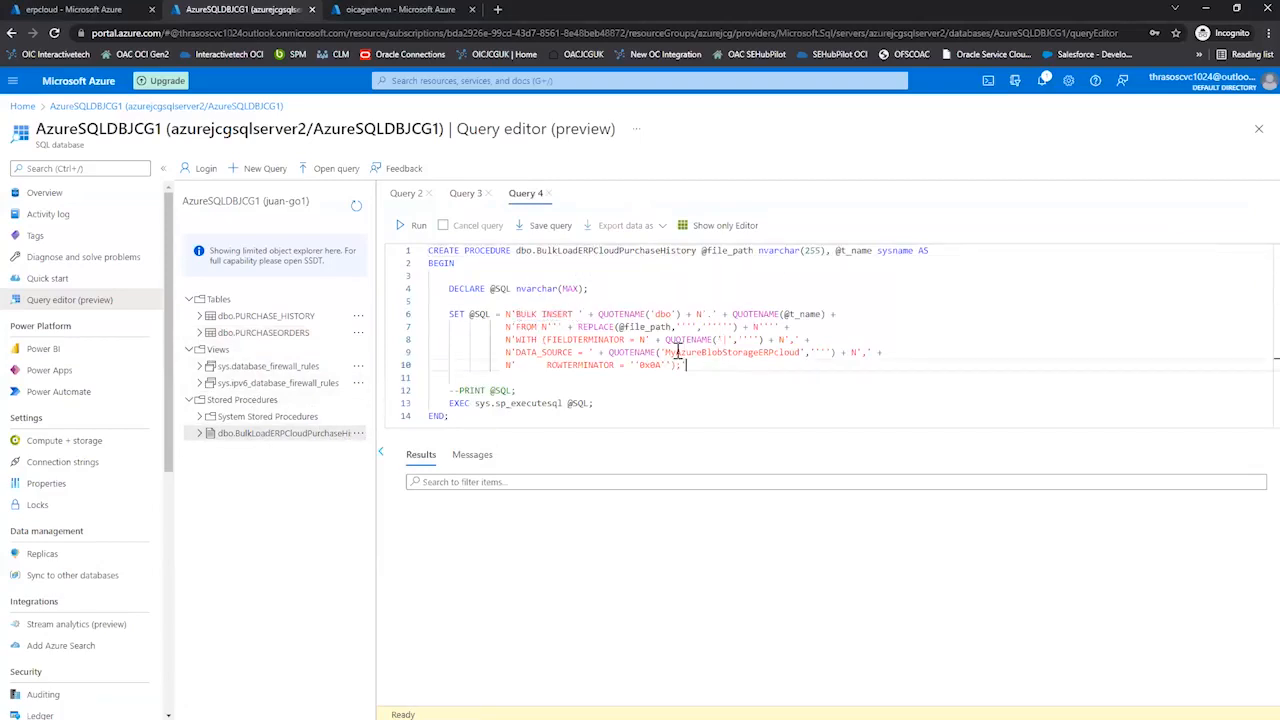
{"action": "left_click_drag", "start_coordinate": [665, 352], "coordinate": [805, 352]}
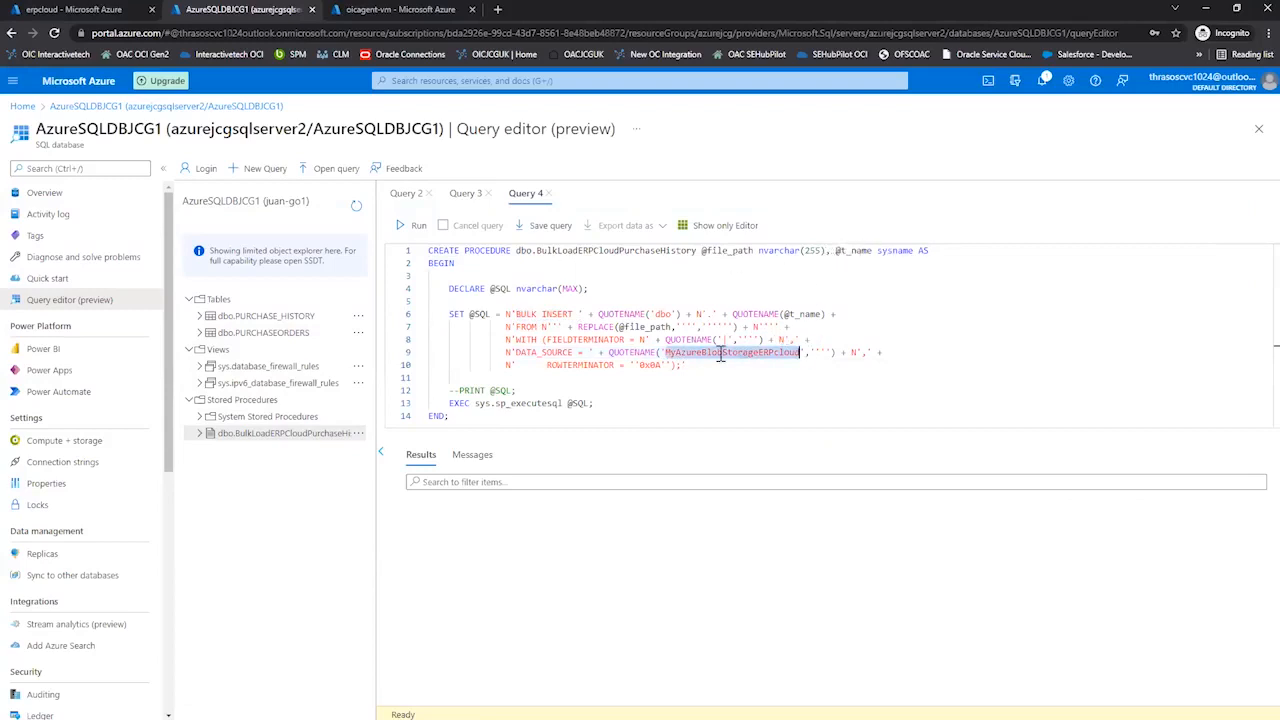
{"action": "left_click_drag", "start_coordinate": [665, 352], "coordinate": [803, 350]}
Check the erpcloud blob container, and return to the stored procedure to re-examine its MyAzureBlobStorageERPcloud data source.
{"action": "left_click", "coordinate": [82, 10]}
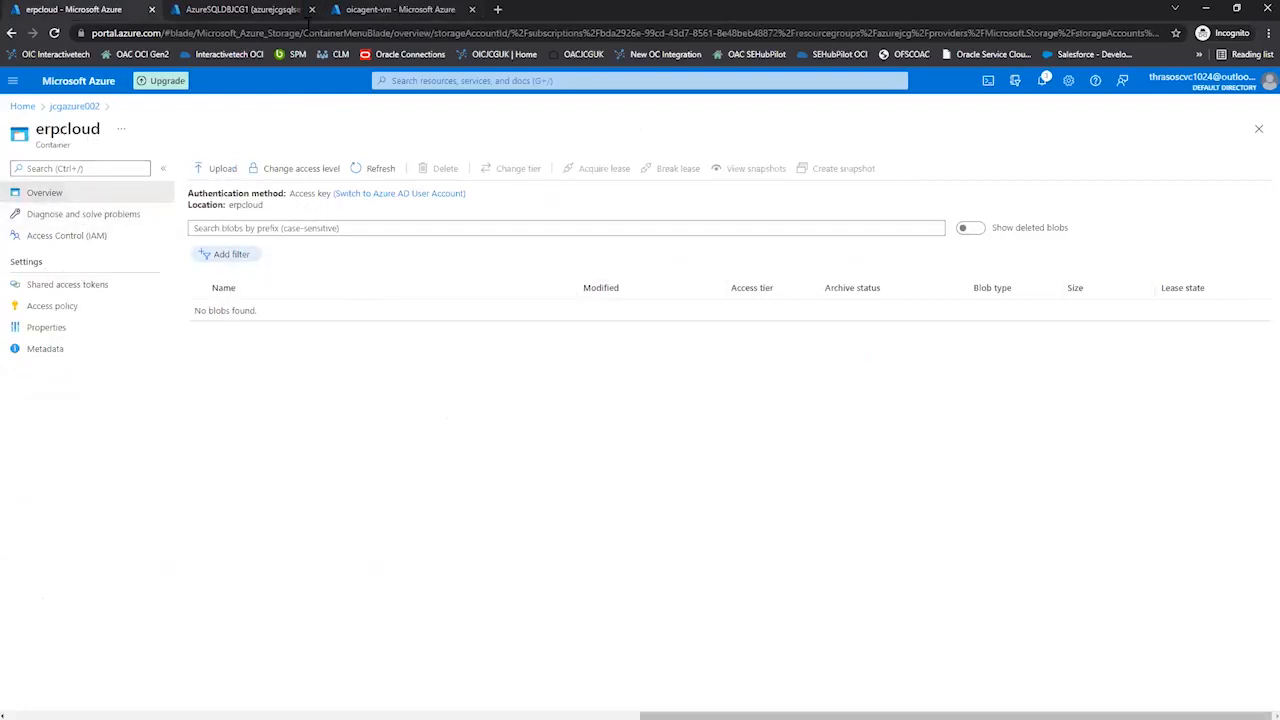
{"action": "left_click", "coordinate": [250, 10]}
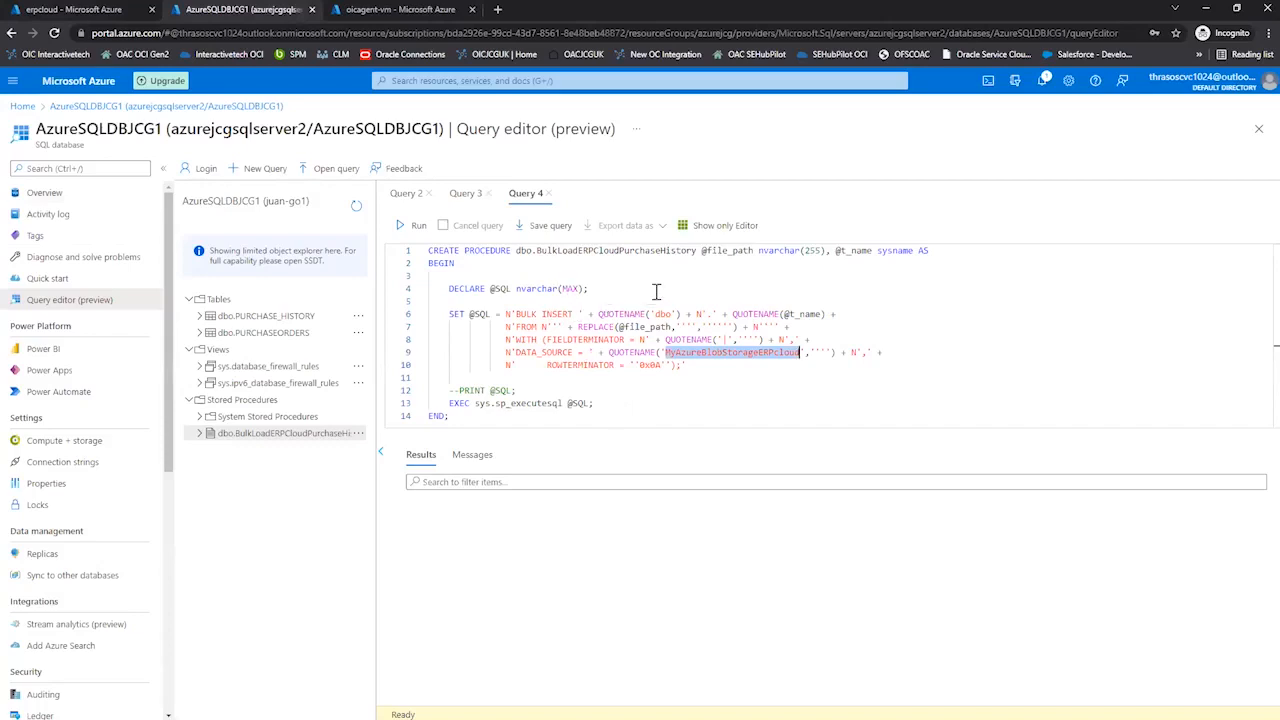
{"action": "left_click", "coordinate": [610, 288]}
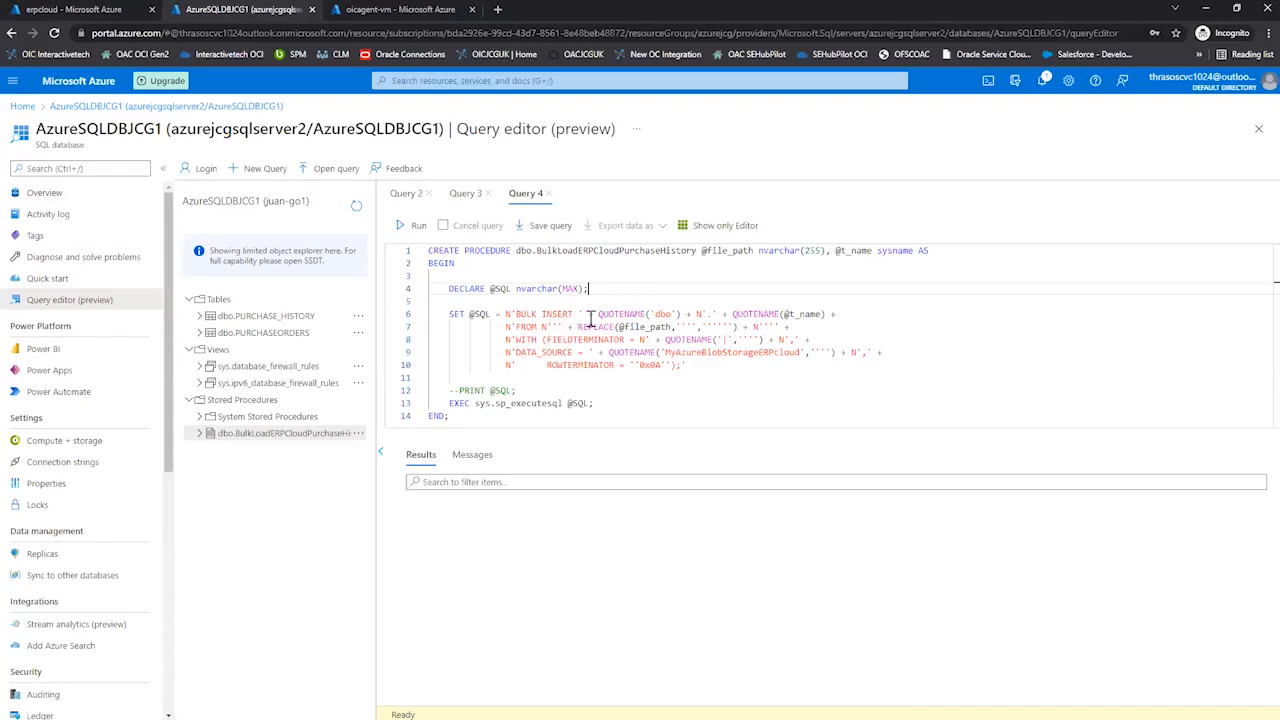
{"action": "left_click_drag", "start_coordinate": [684, 354], "coordinate": [788, 352]}
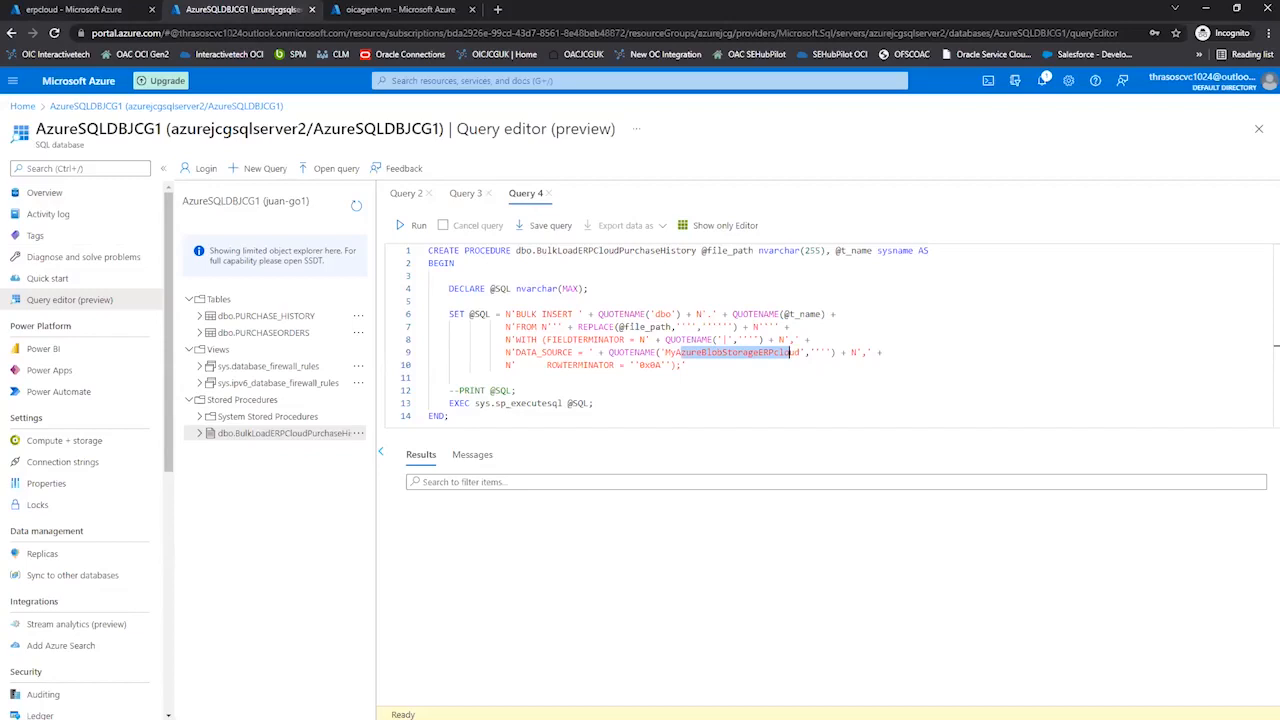
Switch from the Azure portal to the Demo Story 2 architecture slide.
{"action": "key", "text": "alt+Tab"}
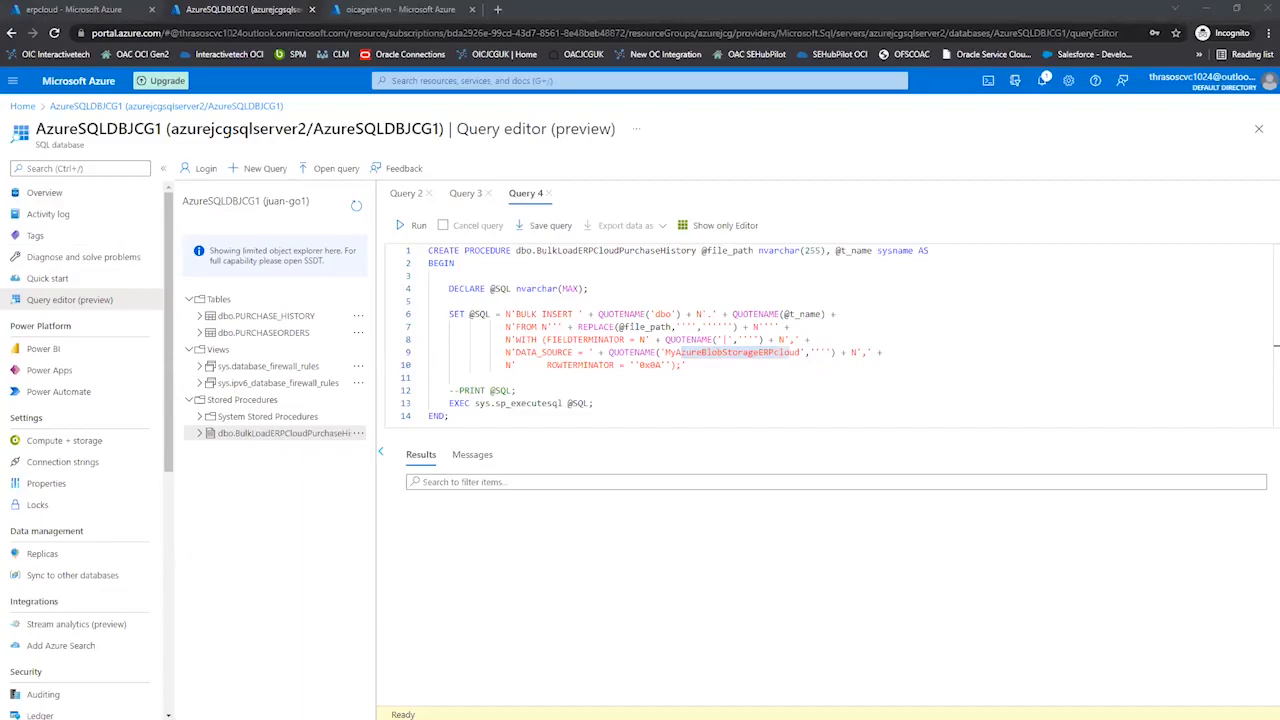
{"action": "key", "text": "alt+Tab"}
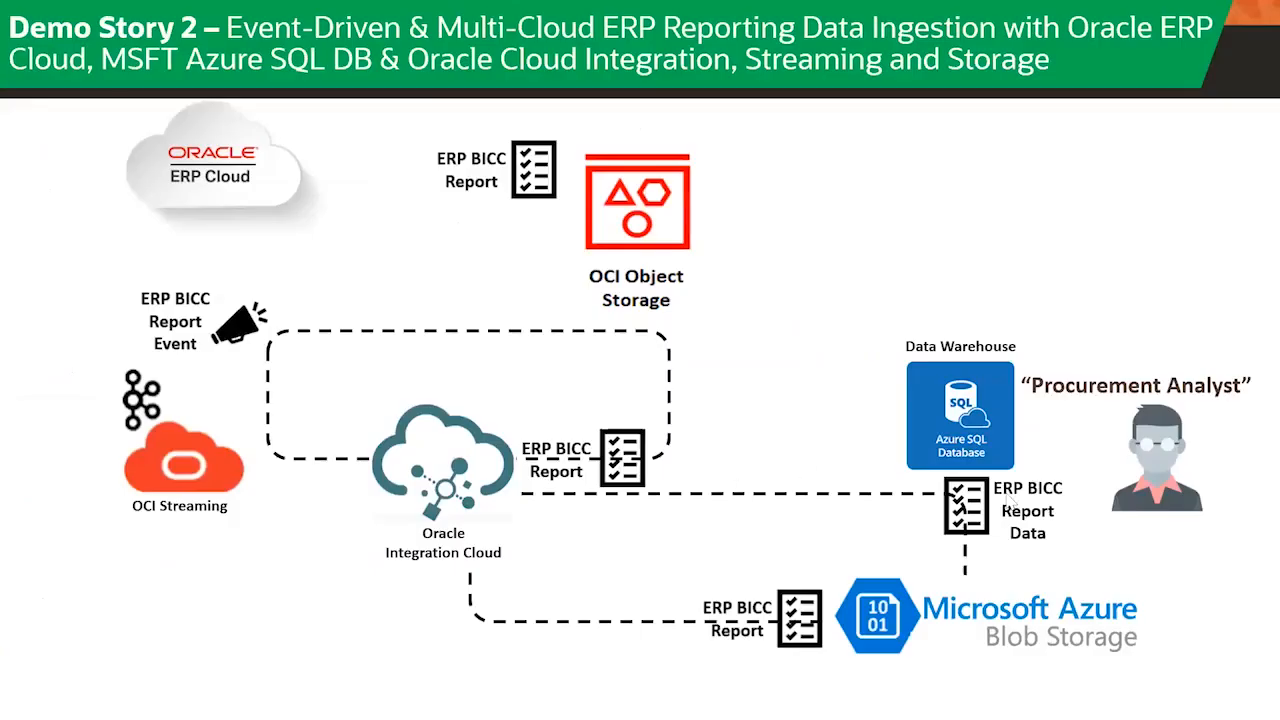